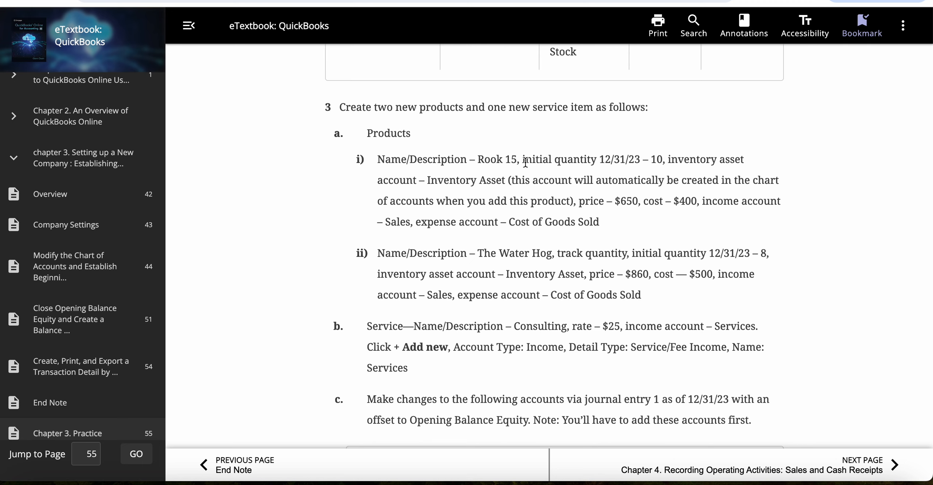
Read the eTextbook practice instructions for creating two products, one service item and the journal entry 1 accounts.
scroll(526, 163, "up", 2)
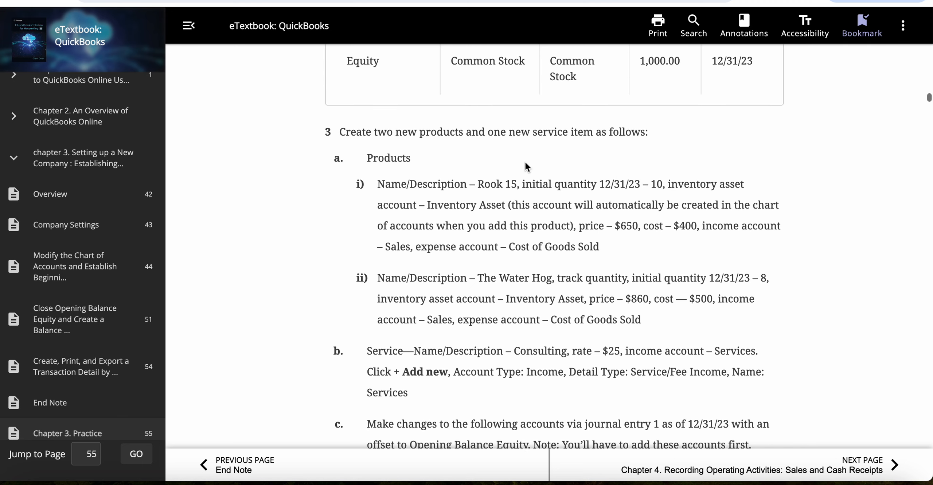
scroll(527, 162, "down", 3)
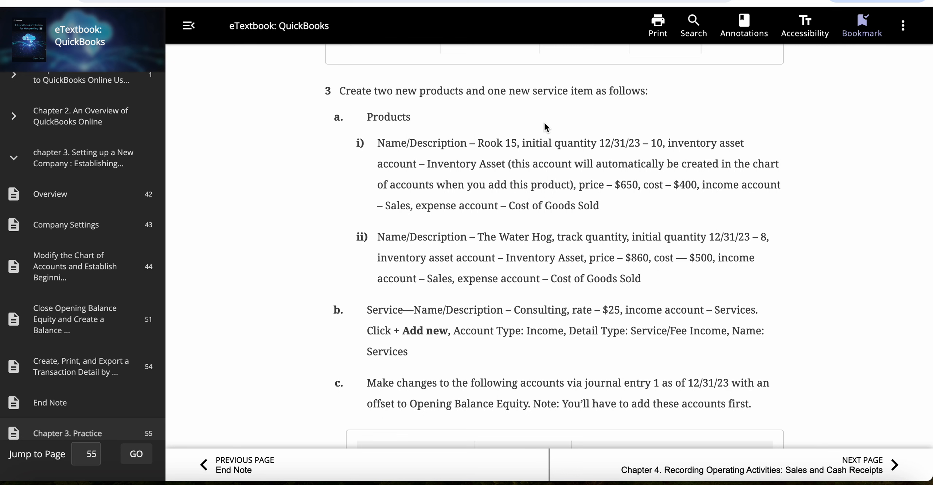
scroll(544, 124, "down", 1)
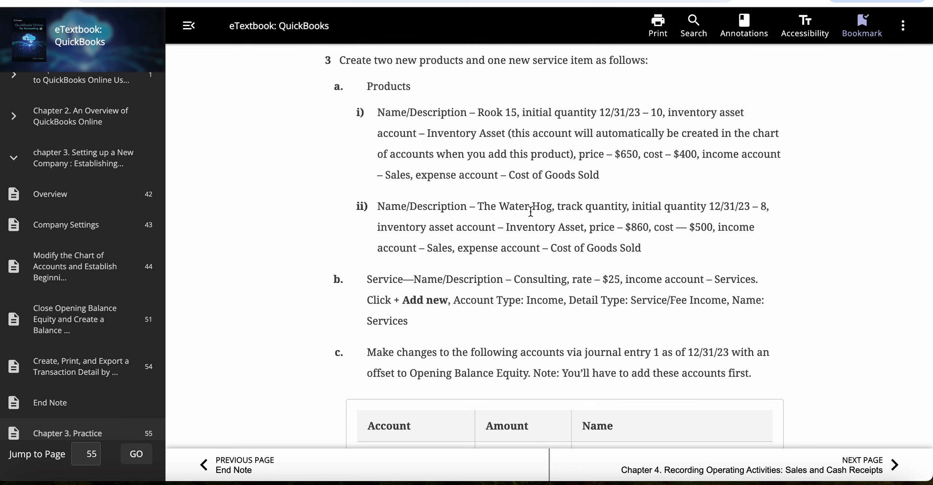
scroll(524, 241, "down", 1)
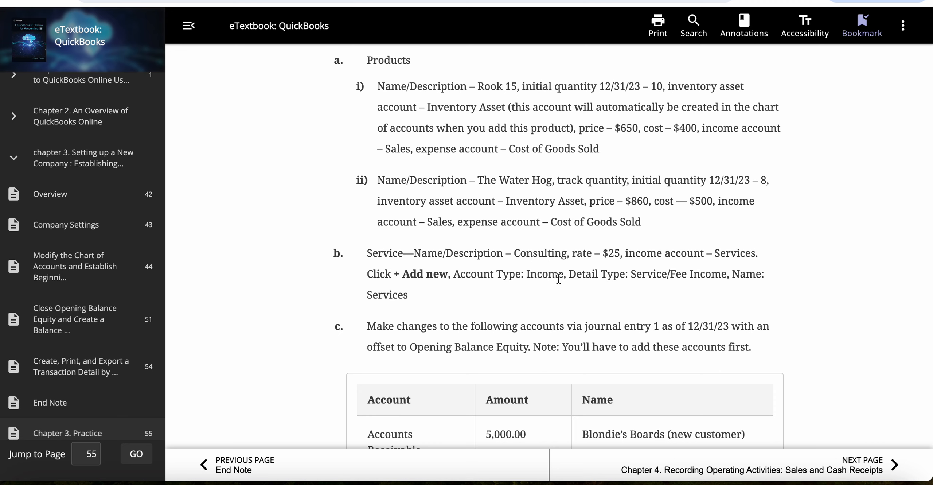
scroll(559, 278, "down", 5)
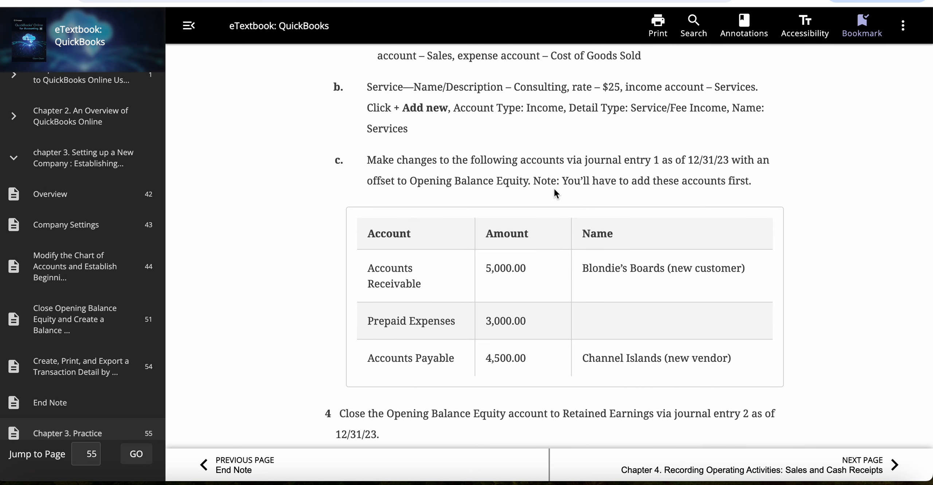
scroll(531, 309, "down", 1)
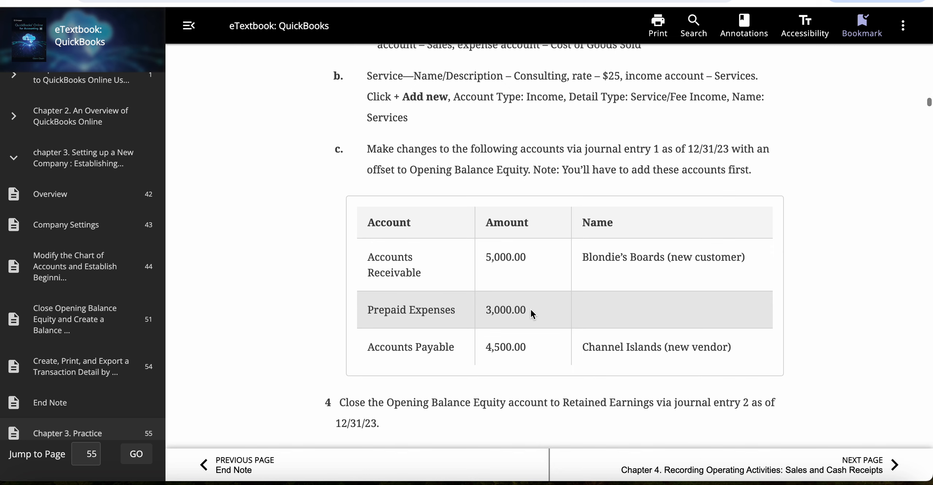
scroll(514, 221, "up", 10)
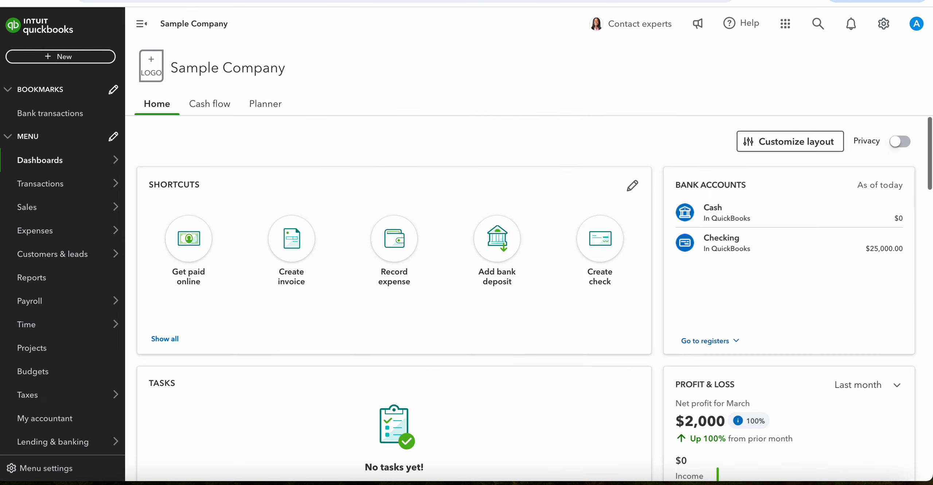
Switch to QuickBooks Online and open the Products and services list of the sample company.
left_click(882, 28)
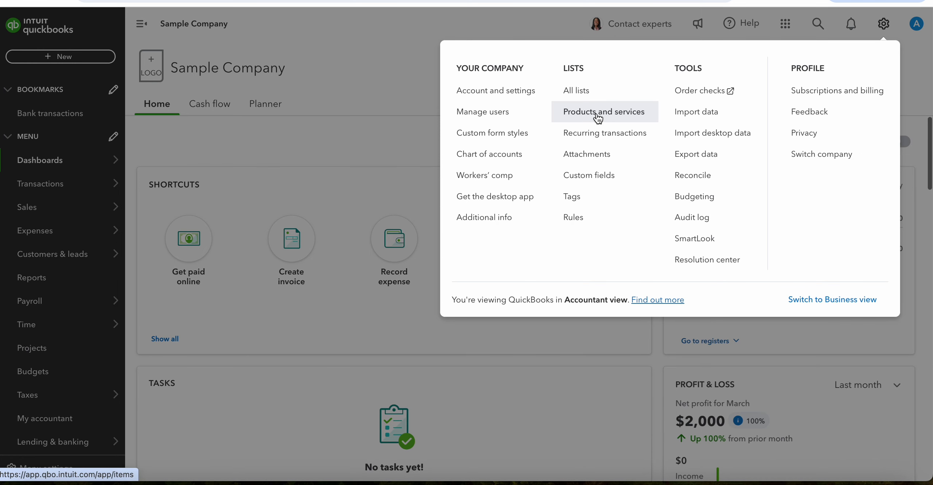
left_click(584, 116)
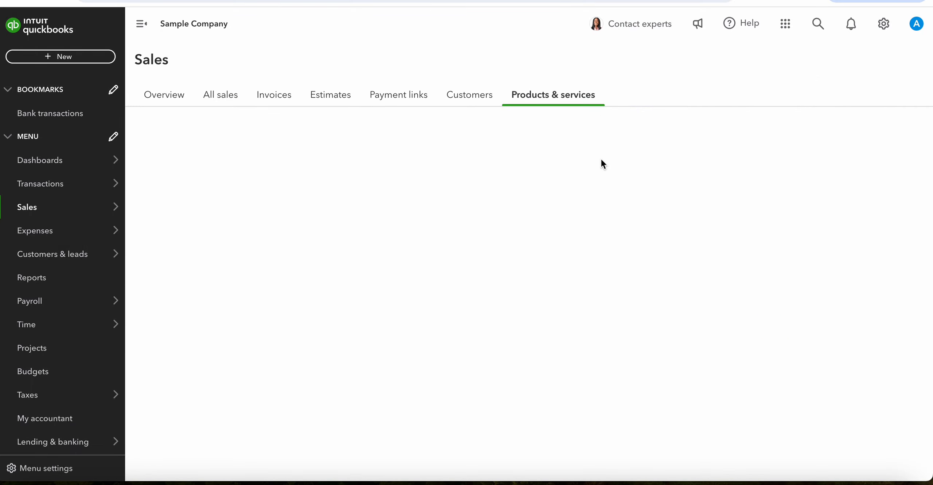
left_click(532, 101)
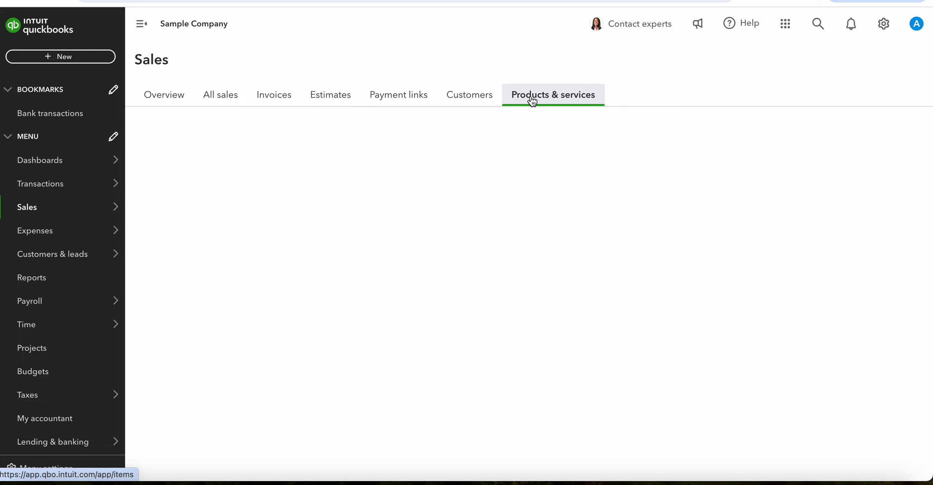
scroll(376, 259, "down", 2)
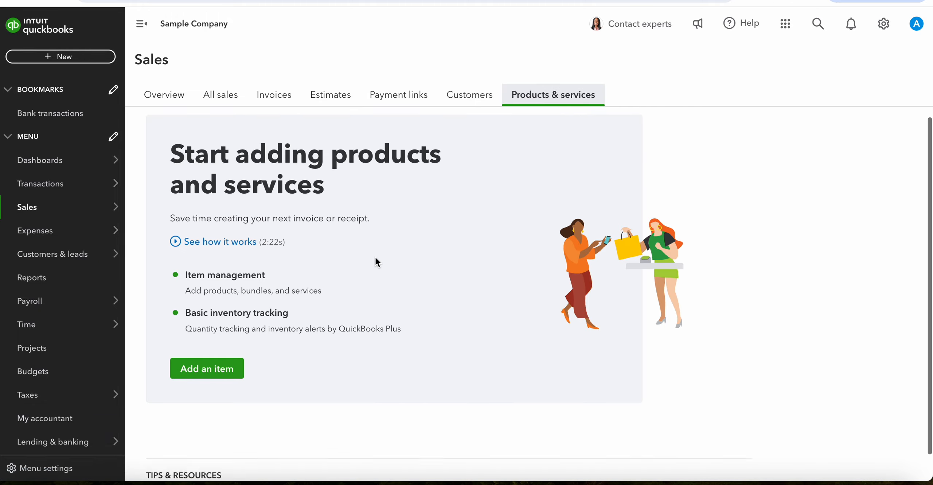
scroll(375, 258, "up", 2)
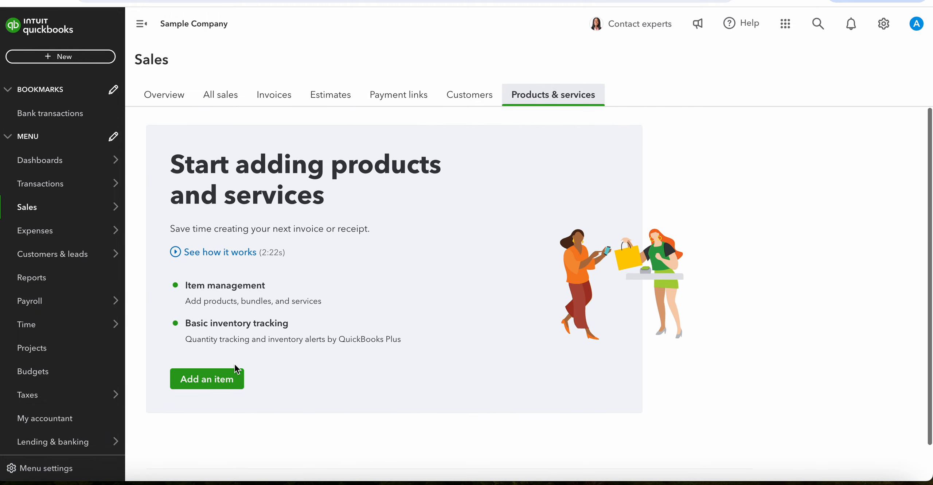
Start a new inventory item named Rock 15 with an initial quantity on hand of 10.
left_click(211, 382)
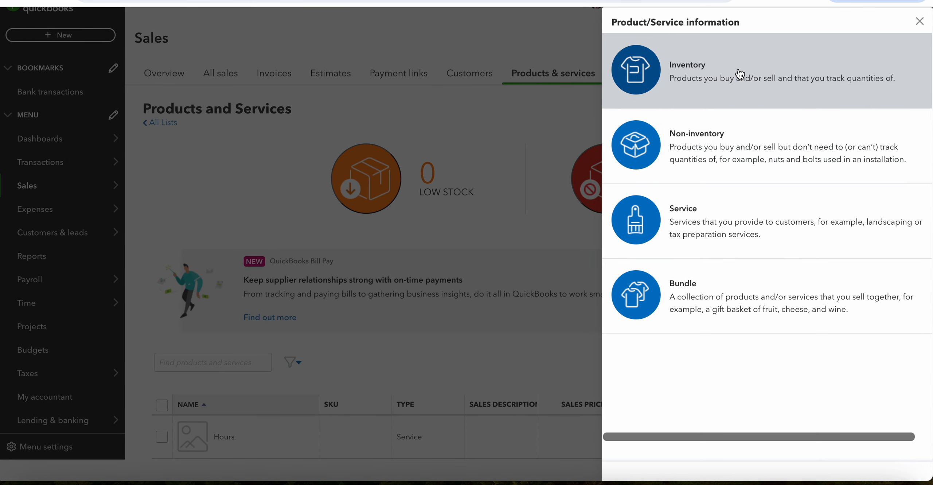
left_click(721, 77)
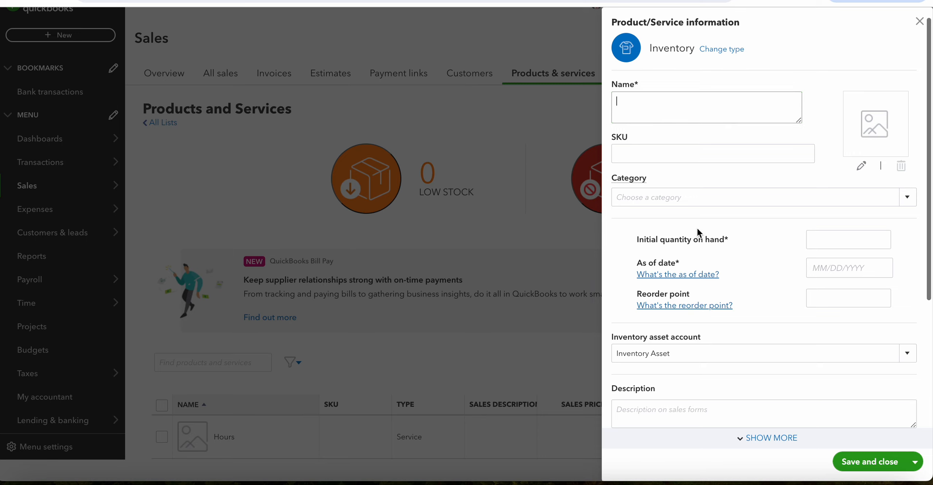
type("Rock 15")
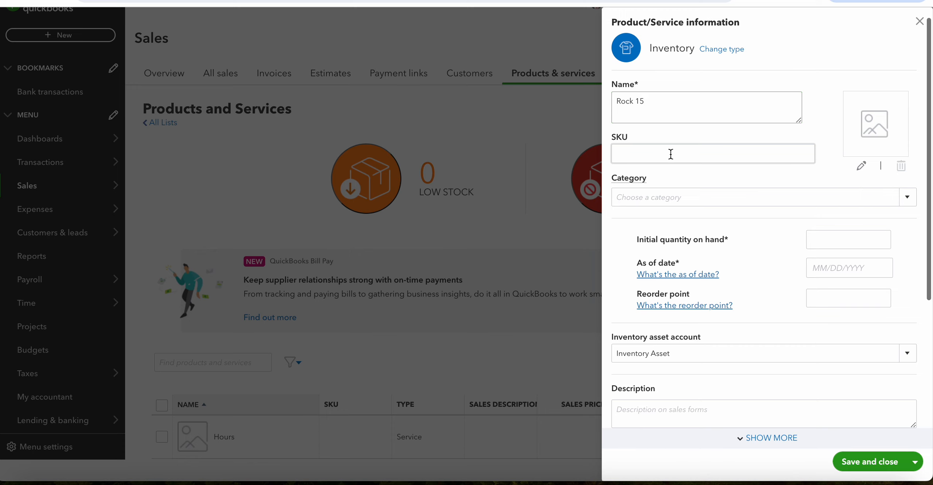
scroll(699, 237, "down", 1)
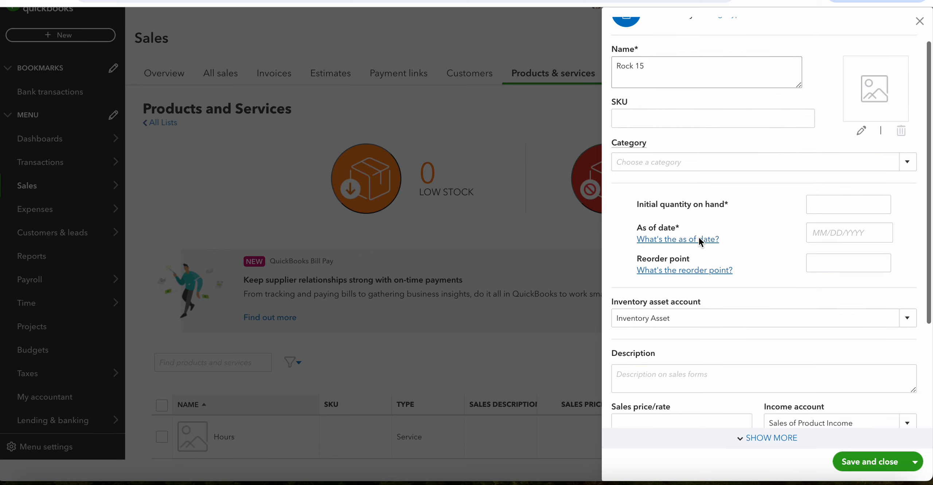
left_click(848, 208)
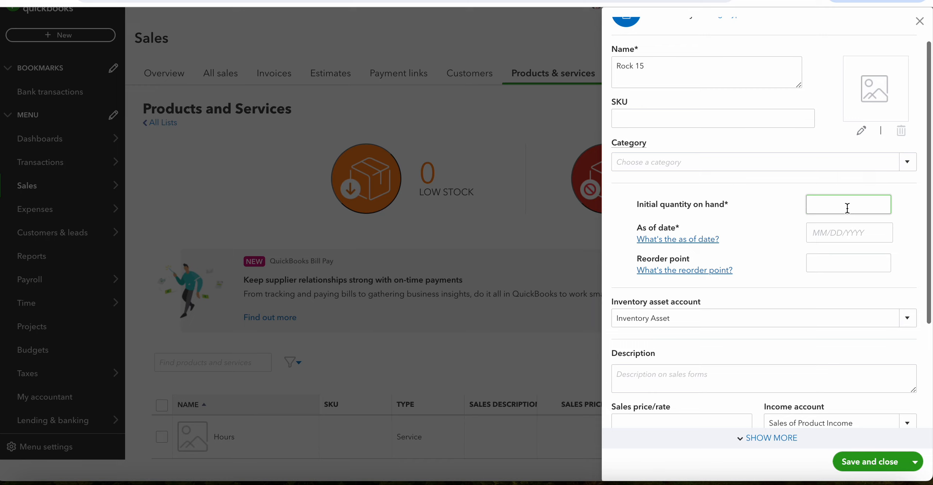
type("10")
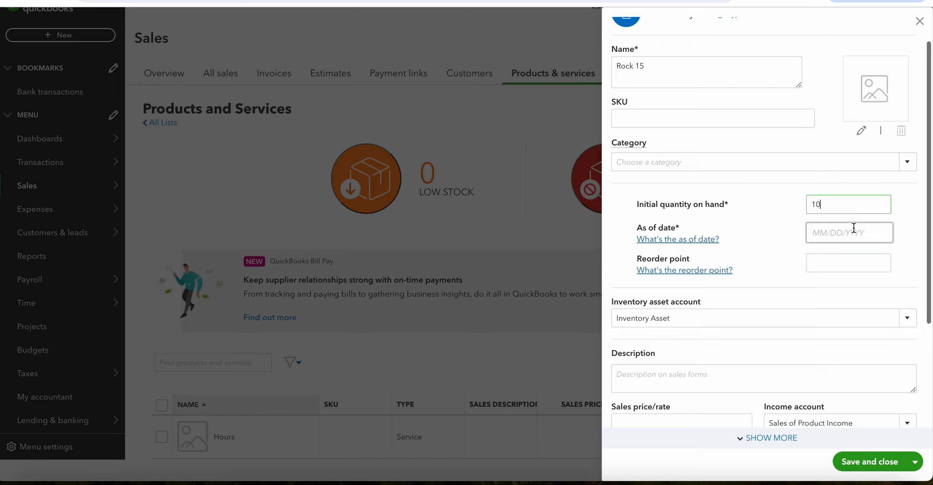
Set the as-of date for the item's initial quantity to 12/31/2023.
left_click(854, 228)
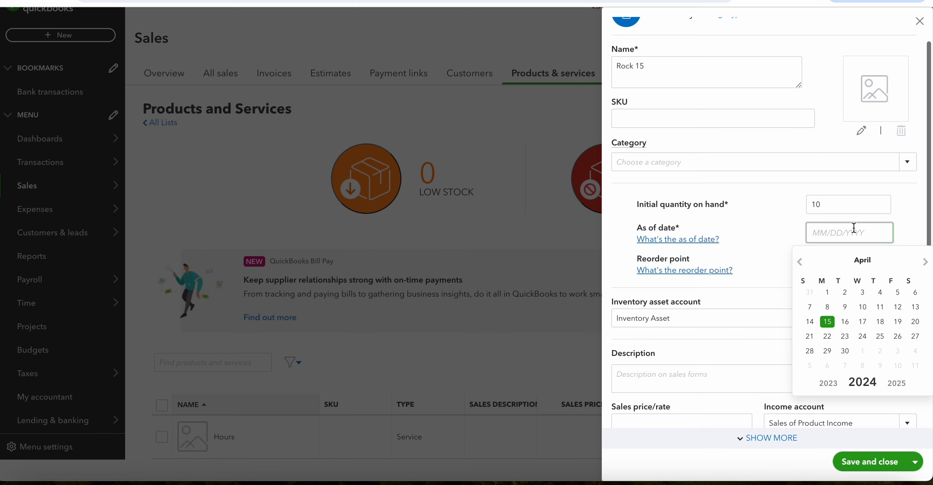
left_click(800, 264)
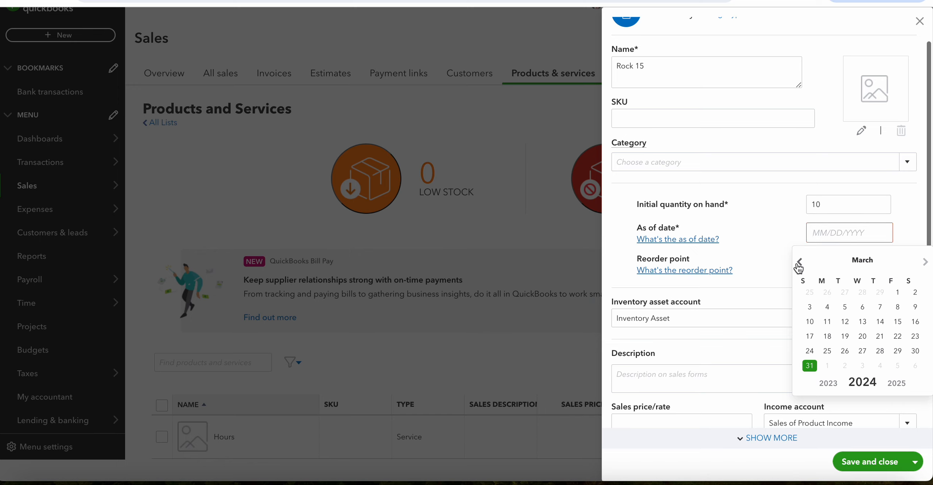
left_click(800, 263)
left_click(828, 383)
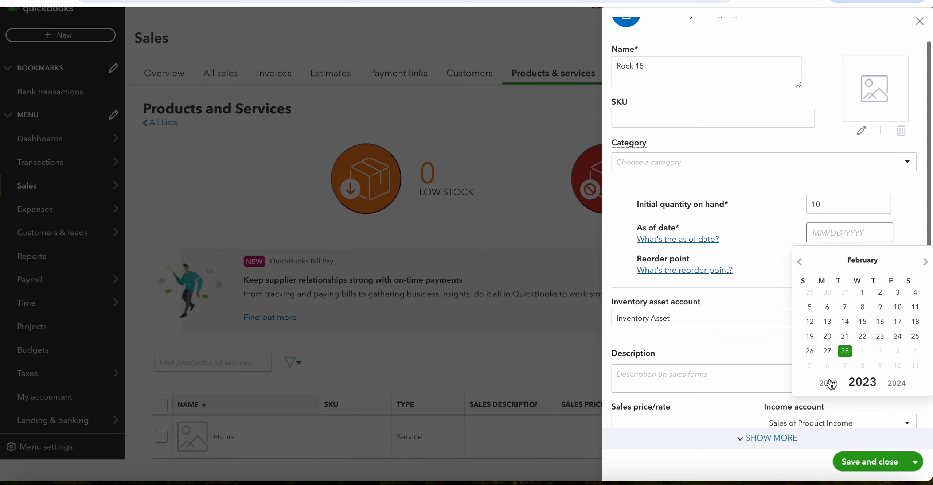
left_click(829, 382)
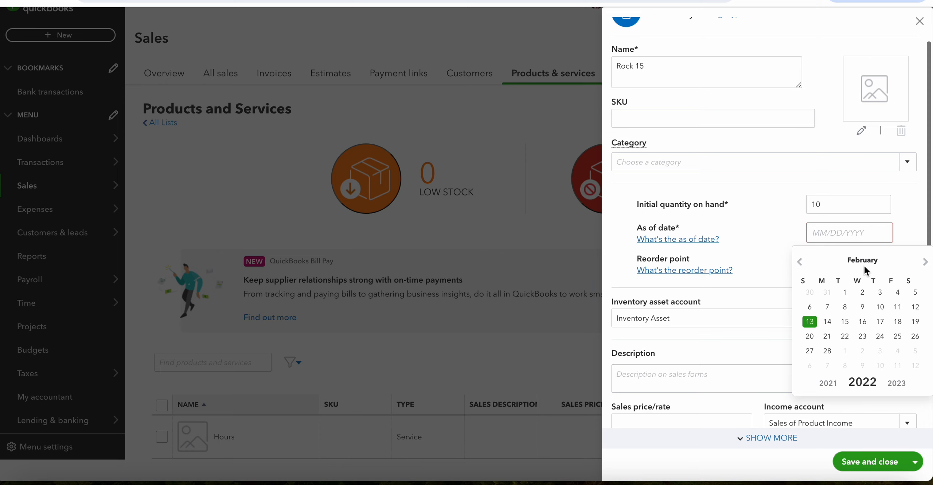
left_click(896, 381)
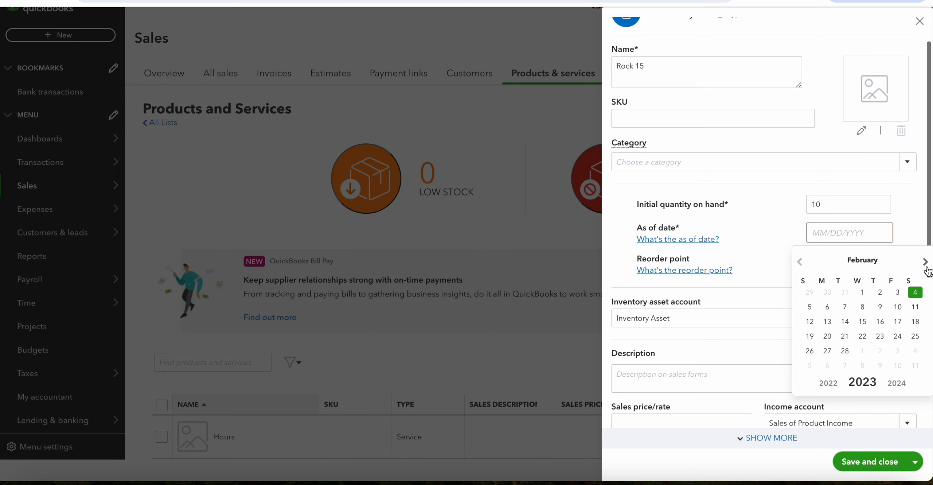
left_click(800, 262)
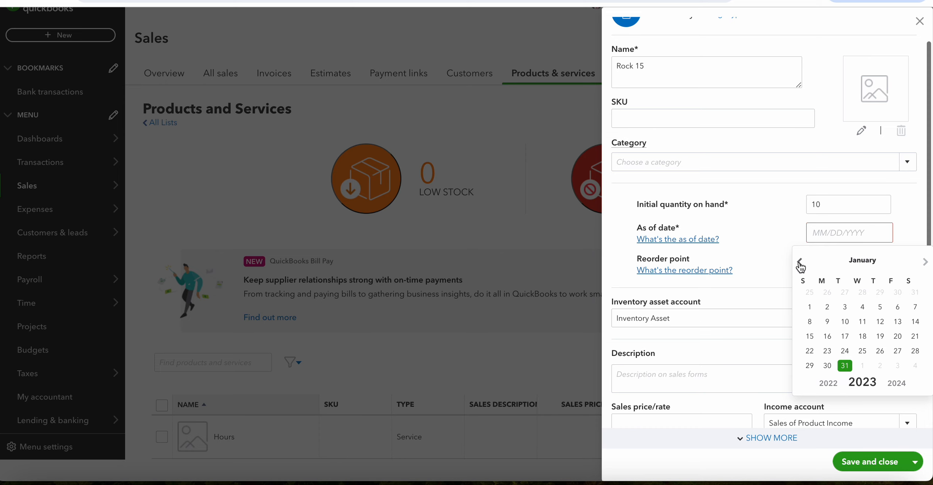
left_click(801, 264)
left_click(897, 382)
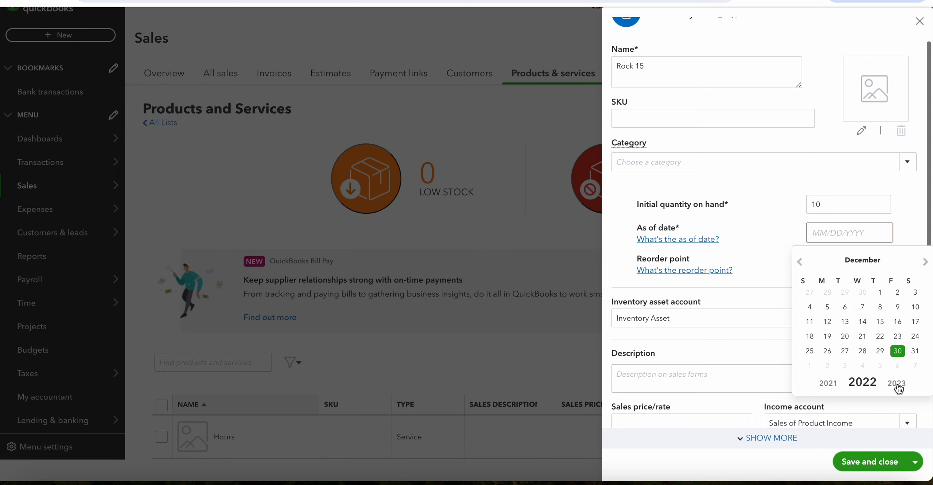
left_click(810, 365)
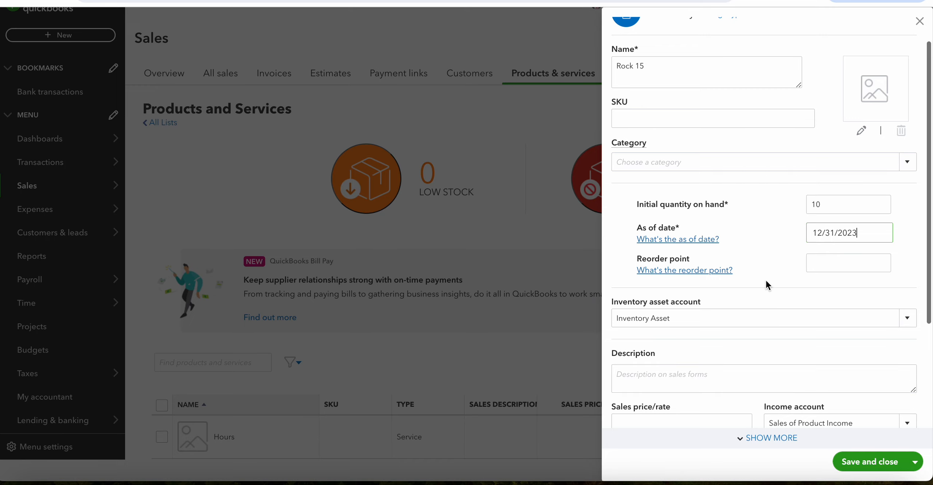
Select Inventory Asset as the inventory asset account for the Rock 15 item.
scroll(730, 293, "down", 3)
left_click(701, 241)
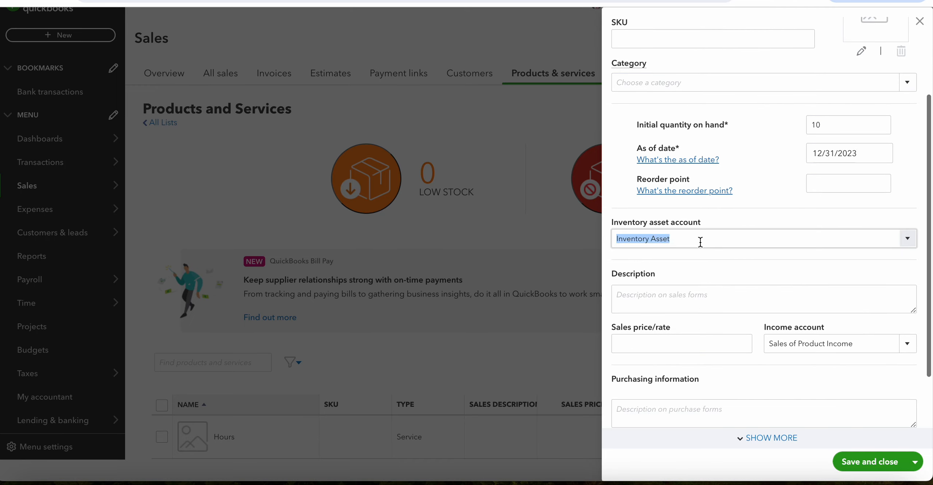
left_click(910, 238)
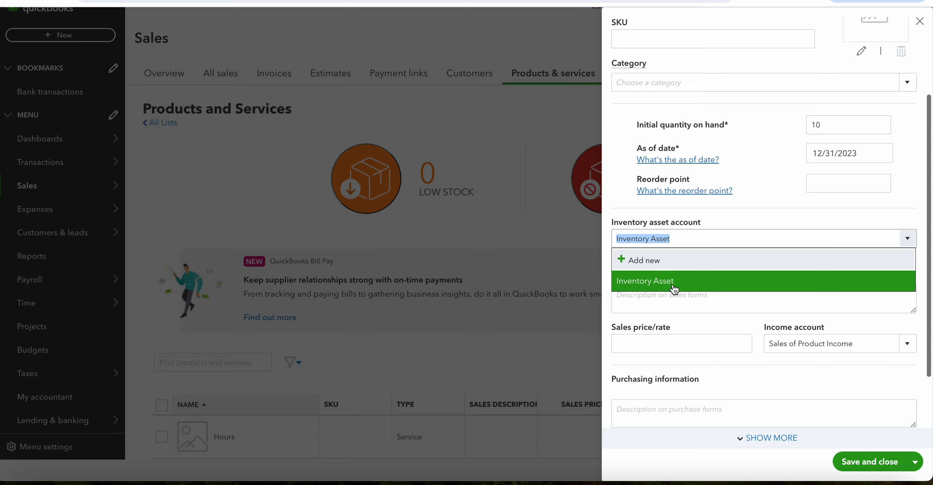
left_click(646, 279)
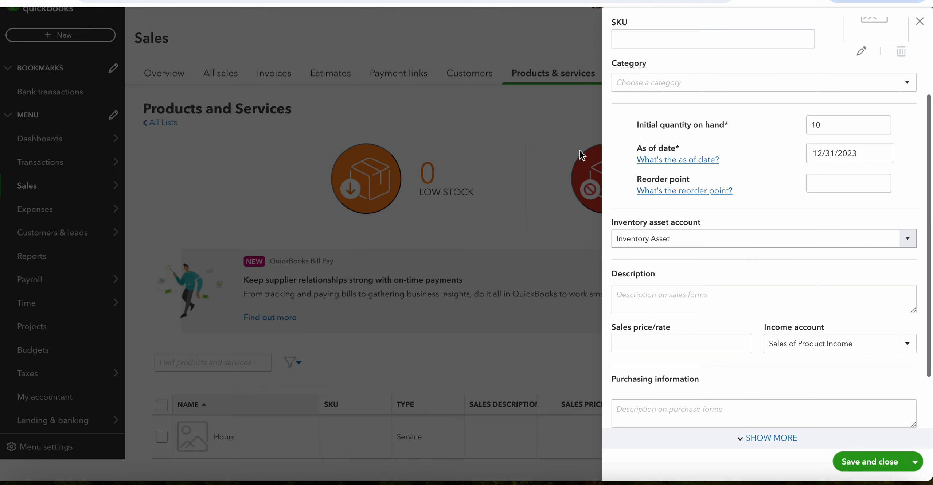
Consult the first product's details in the eTextbook and set the item's sales price to 650 in QuickBooks.
left_click(222, 1)
scroll(440, 254, "down", 1)
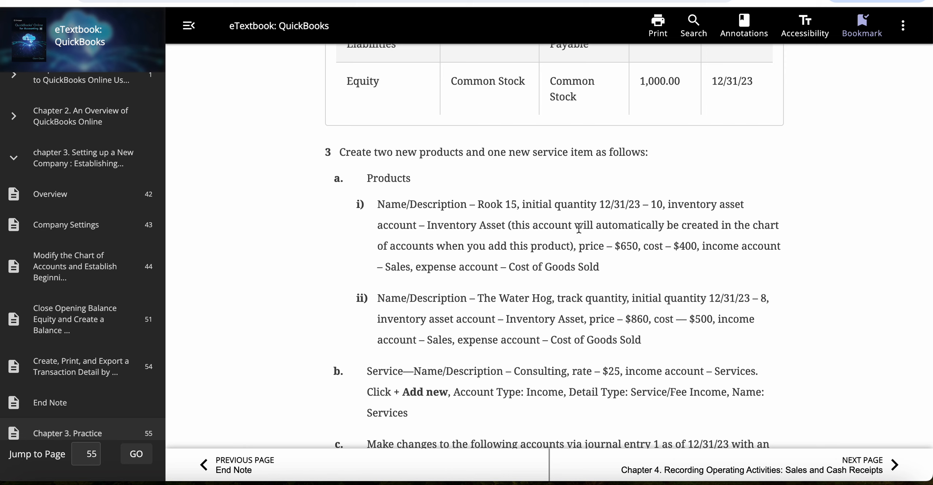
left_click(365, 1)
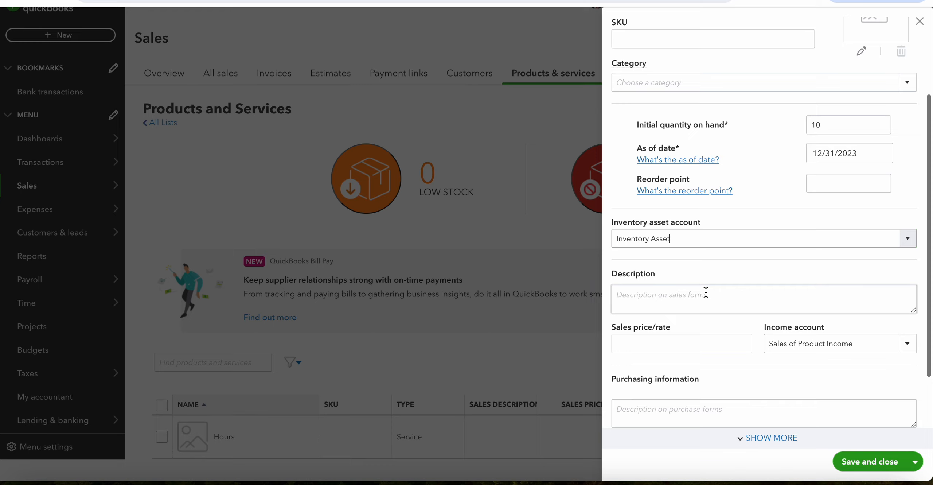
scroll(751, 255, "down", 3)
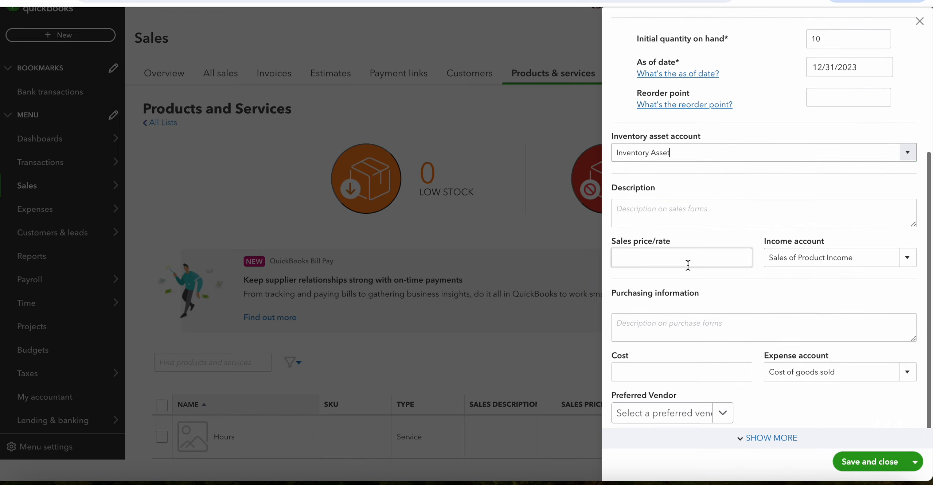
left_click(688, 265)
type("650")
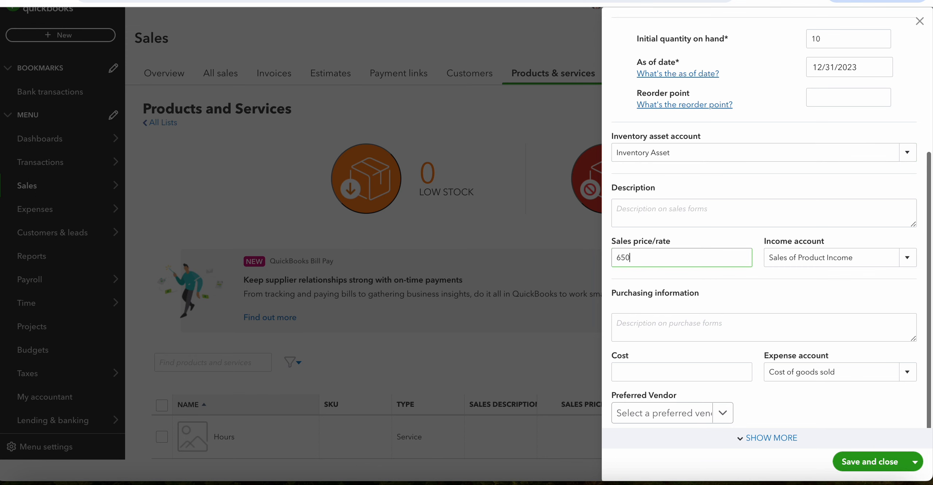
Consult the first product's details in the eTextbook and set the Rock 15 item's income account to Sales in QuickBooks.
left_click(233, 1)
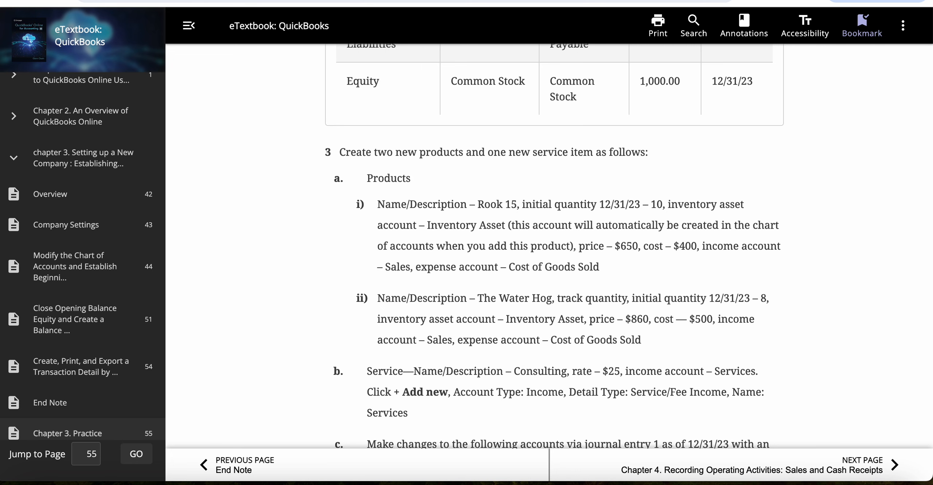
left_click(350, 0)
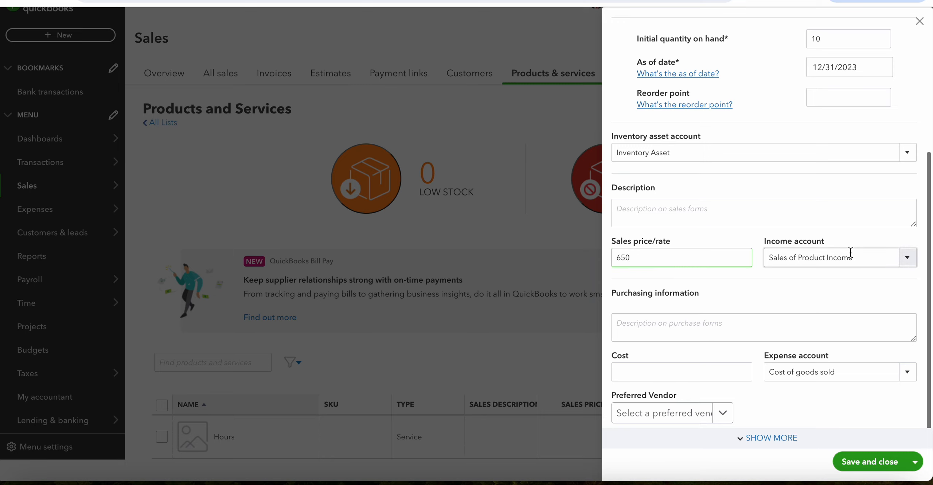
left_click(908, 258)
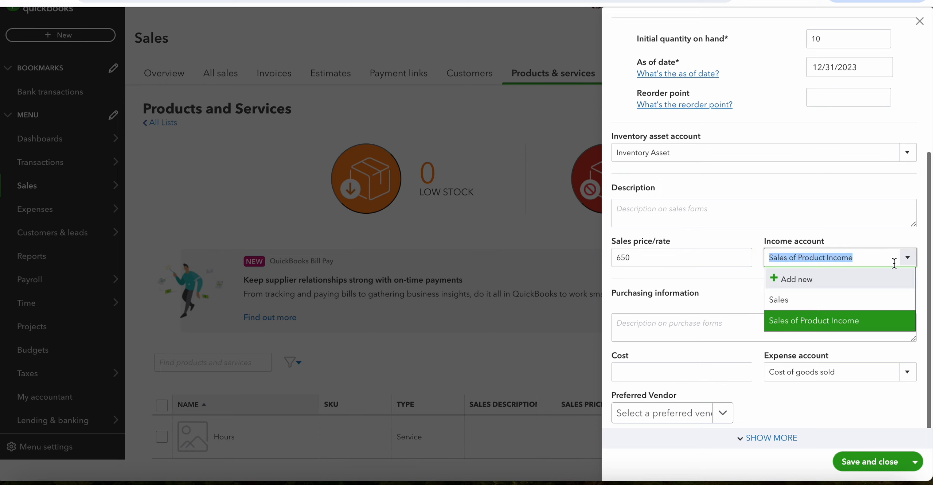
left_click(784, 303)
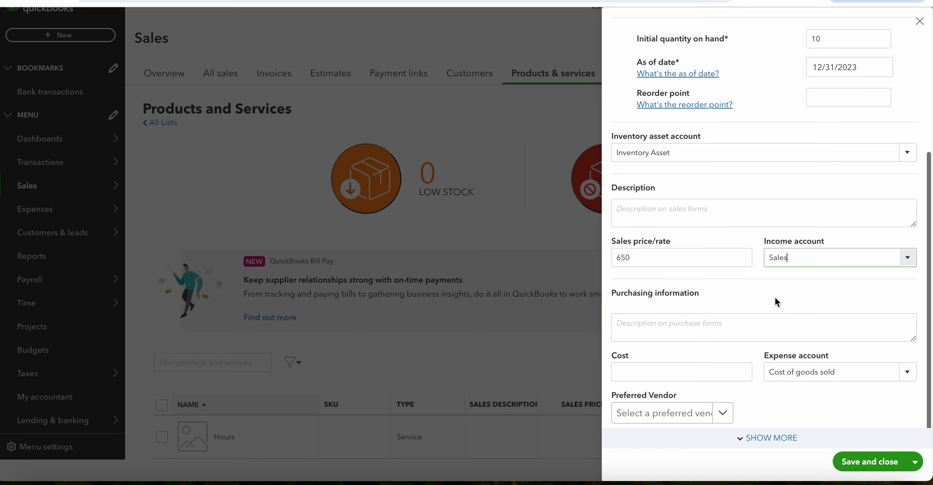
Set the Rock 15 item's cost to 400 and select Cost of goods sold as its expense account.
scroll(699, 290, "down", 1)
left_click(640, 364)
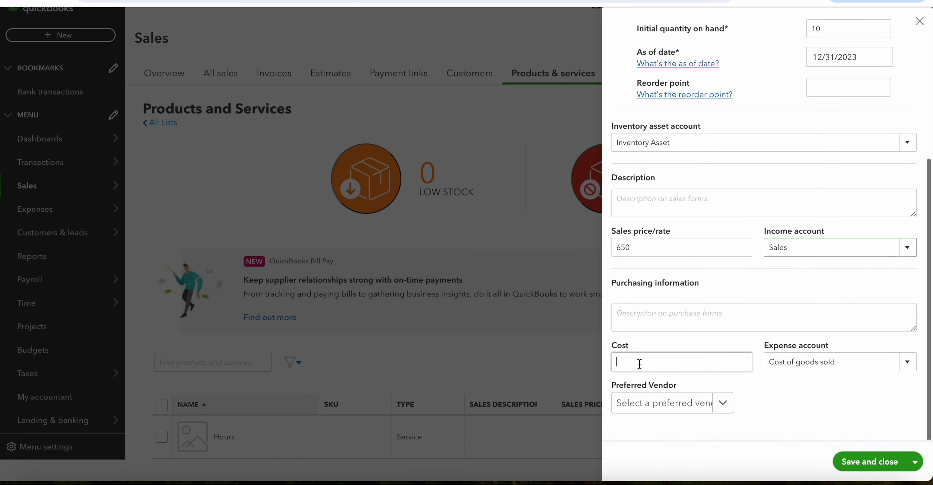
type("400")
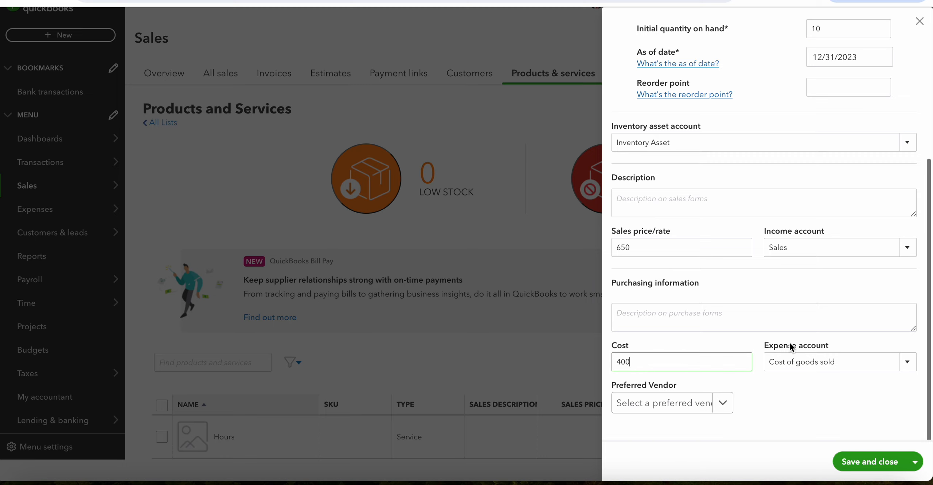
left_click(916, 369)
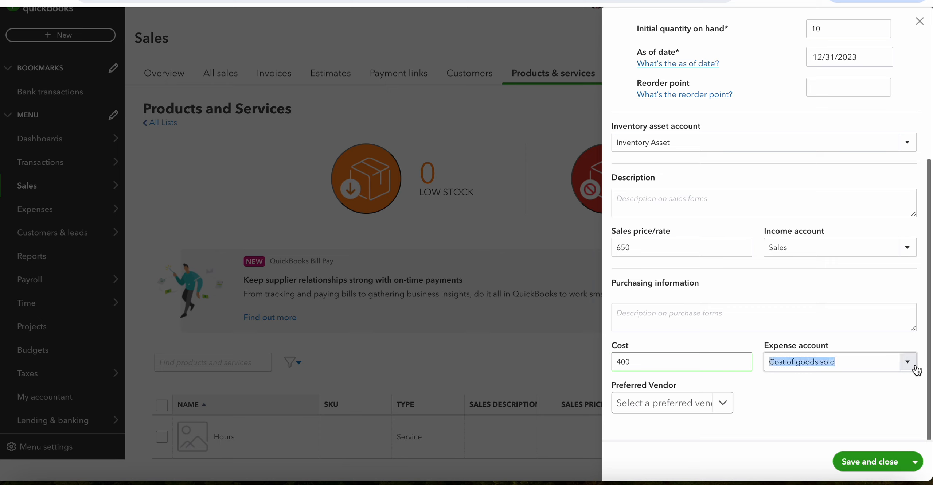
left_click(757, 407)
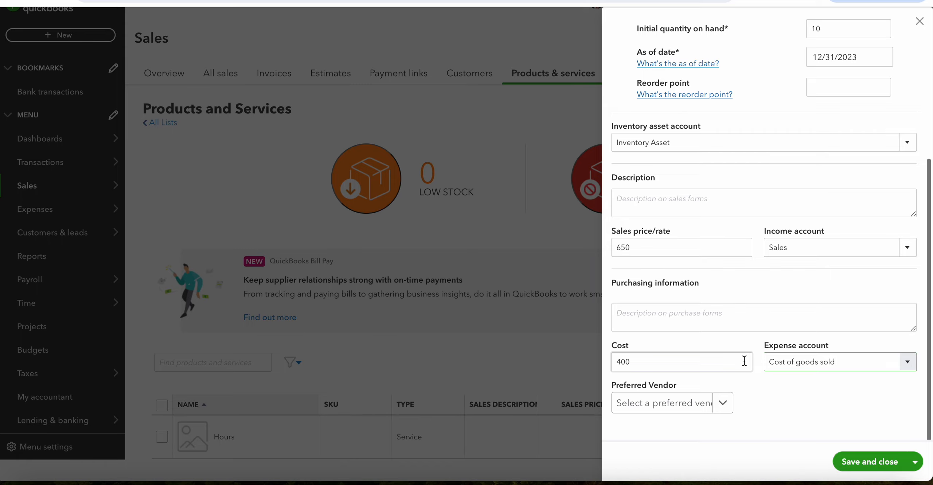
Review the entries of the Rock 15 inventory item, then save and close it.
scroll(768, 293, "up", 3)
scroll(767, 288, "up", 3)
scroll(766, 288, "down", 1)
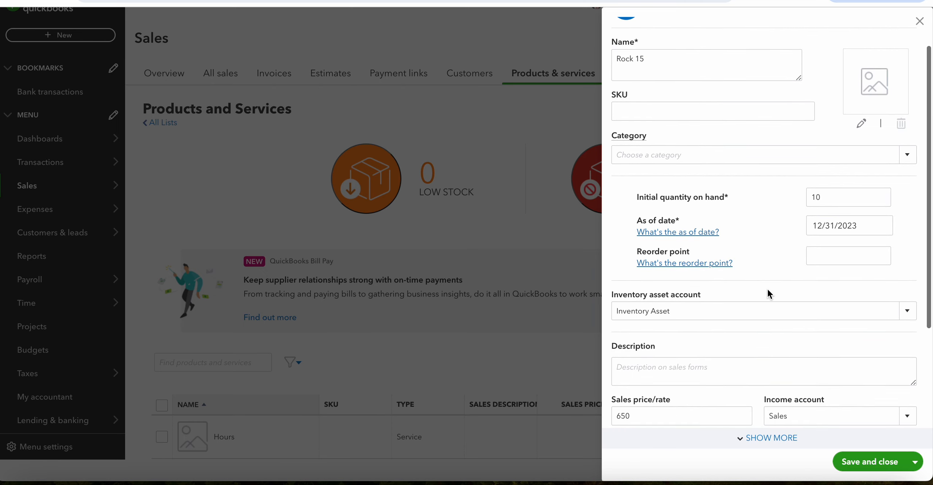
scroll(767, 288, "up", 1)
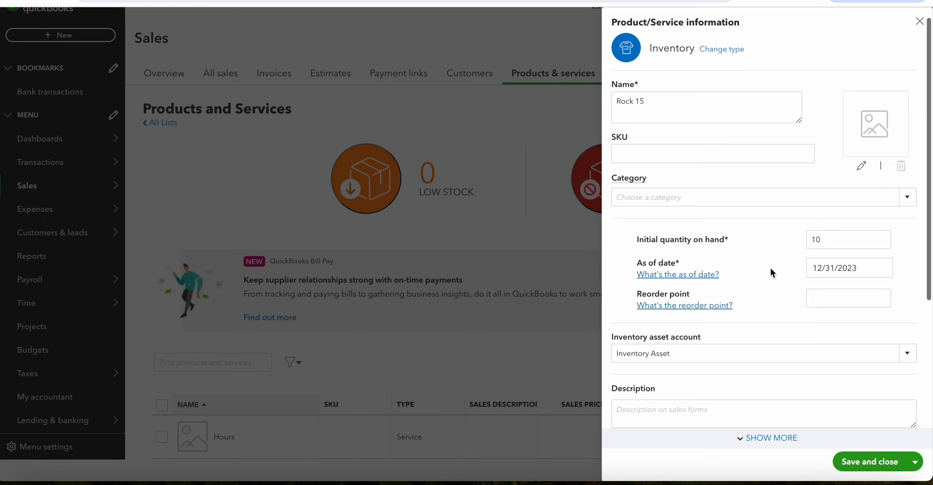
scroll(770, 267, "down", 1)
scroll(770, 267, "down", 5)
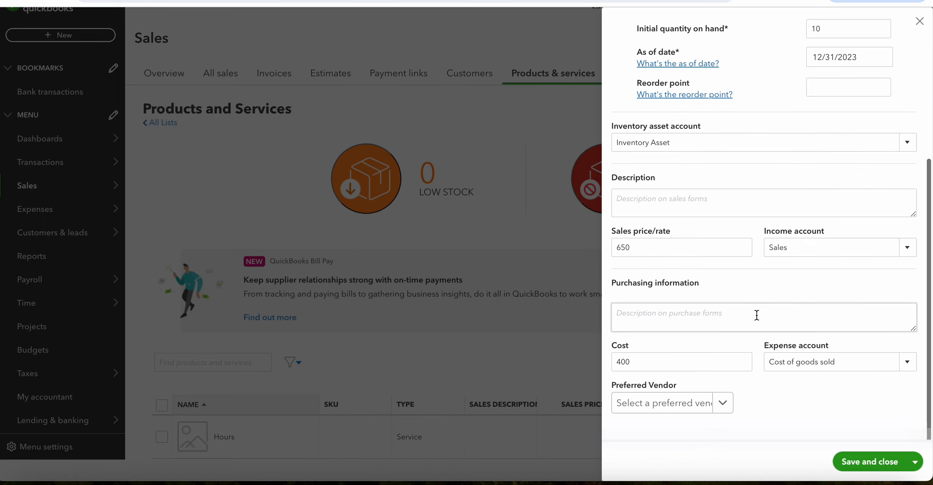
left_click(868, 467)
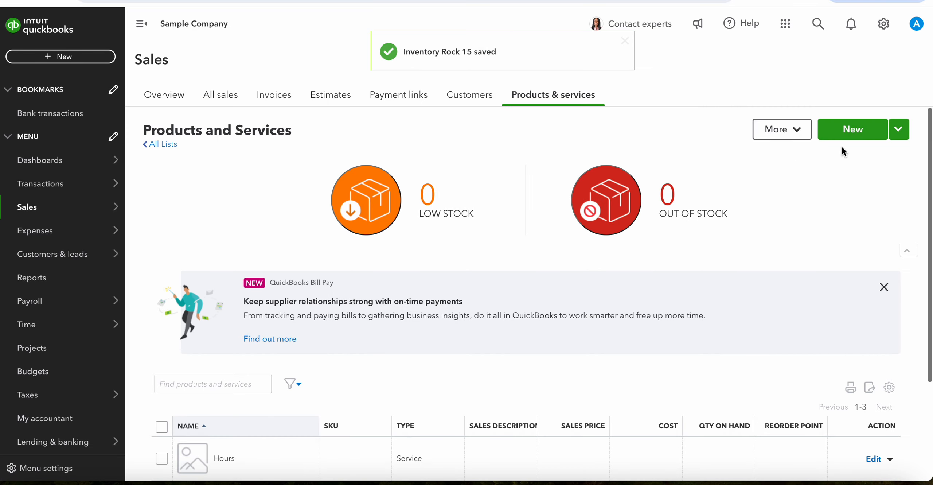
Start a new inventory item and name it The Water Hog, copying the name from the second product in the eTextbook.
left_click(861, 130)
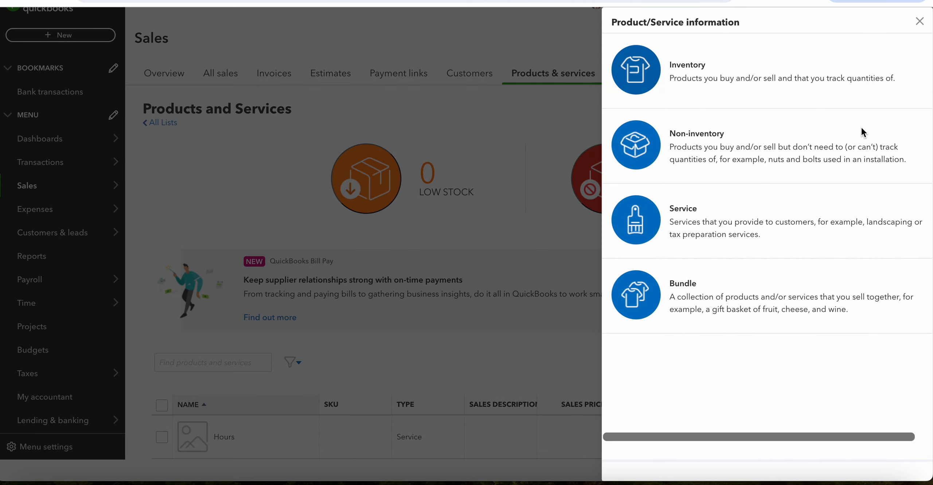
left_click(776, 100)
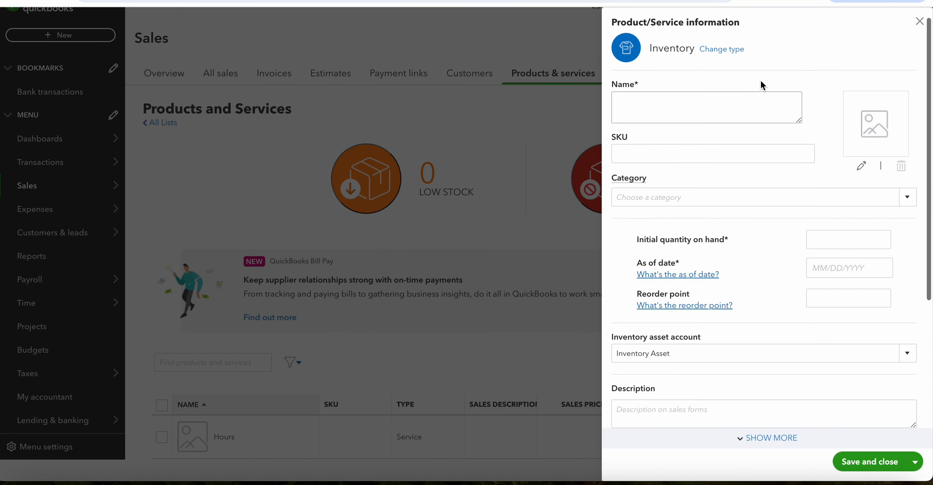
key("ctrl+Tab")
scroll(403, 308, "down", 2)
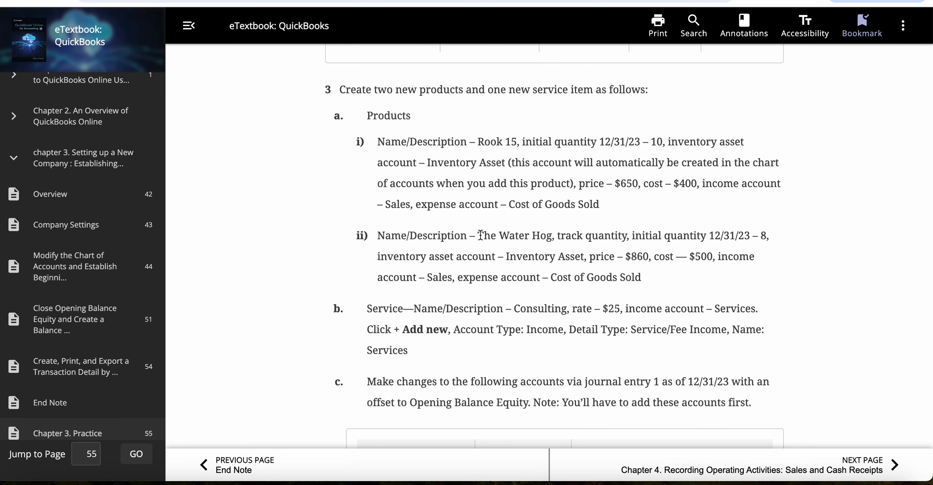
left_click_drag(478, 236, 552, 234)
key("ctrl+c")
left_click(366, 160)
key("ctrl+Tab")
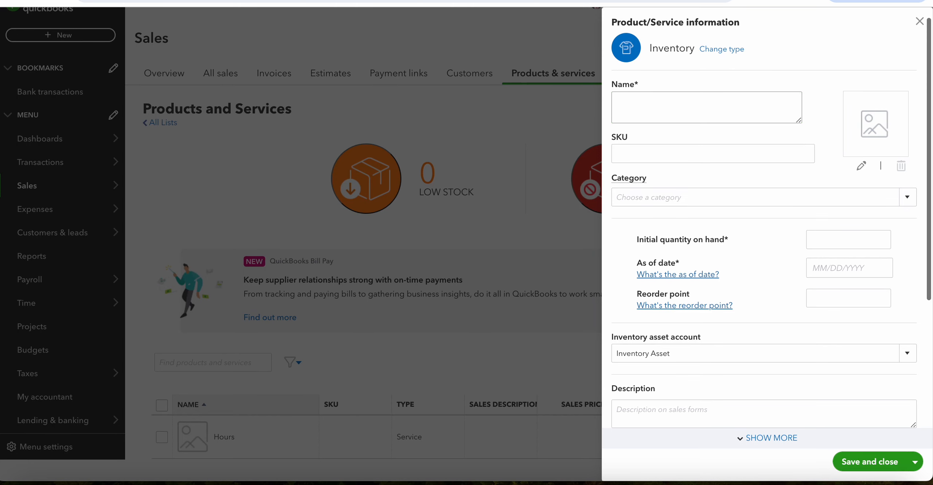
left_click(643, 116)
key("ctrl+v")
Set The Water Hog's initial quantity on hand to 8 with an as-of date of 12/31/2023.
scroll(729, 241, "down", 1)
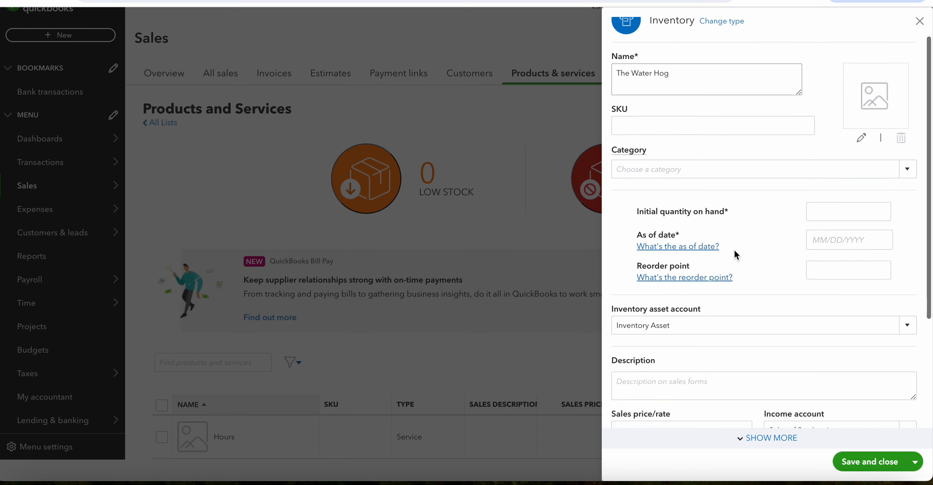
left_click(854, 202)
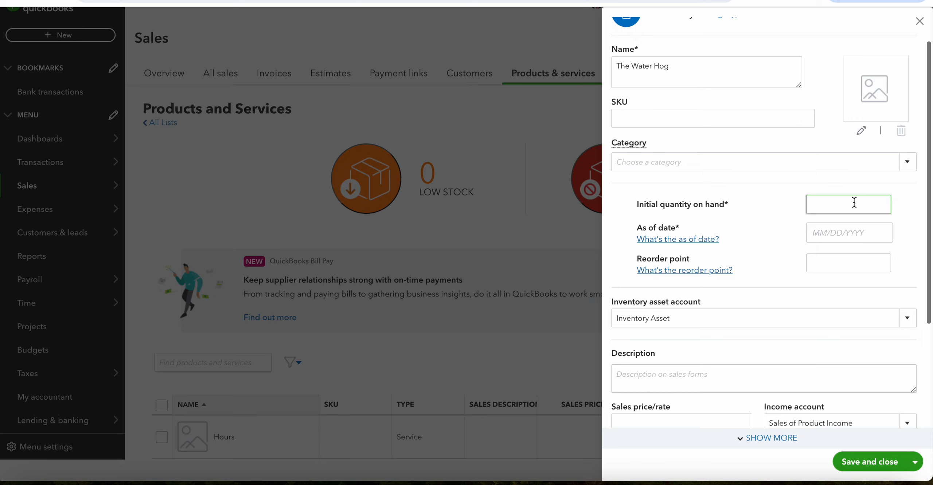
type("8")
left_click(857, 233)
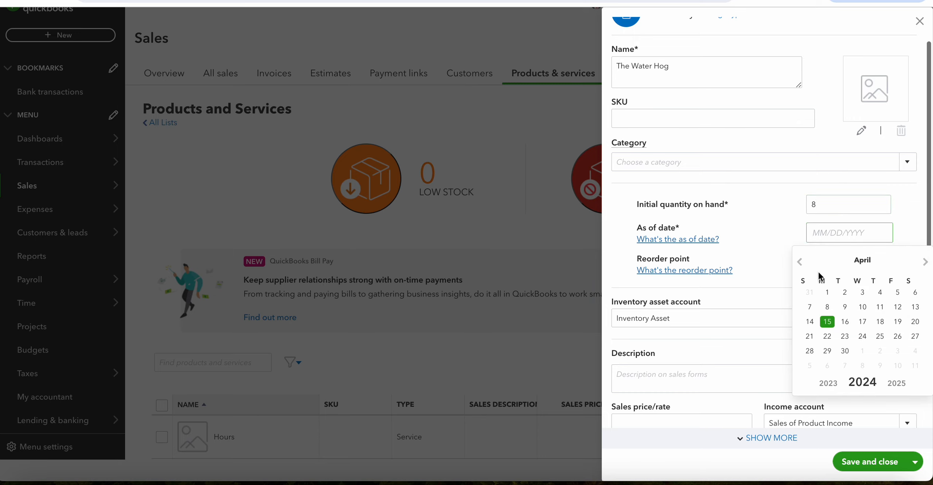
left_click(801, 262)
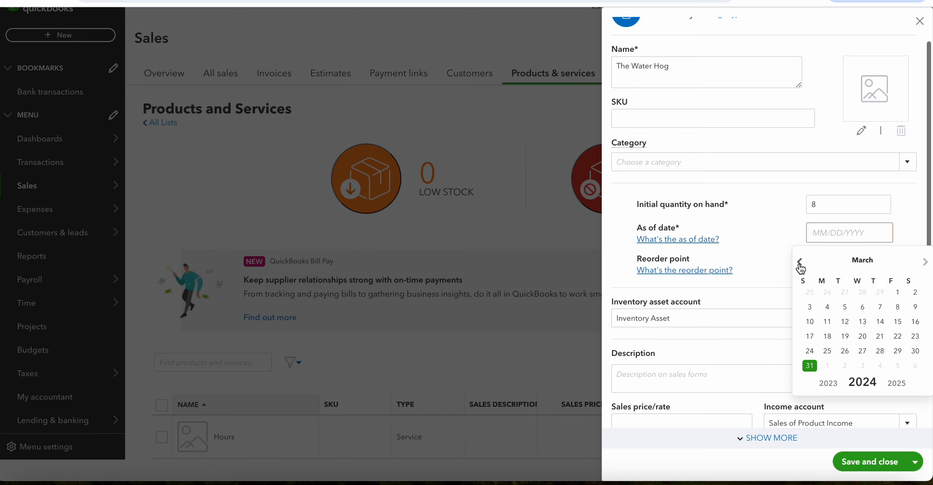
left_click(800, 262)
left_click(801, 263)
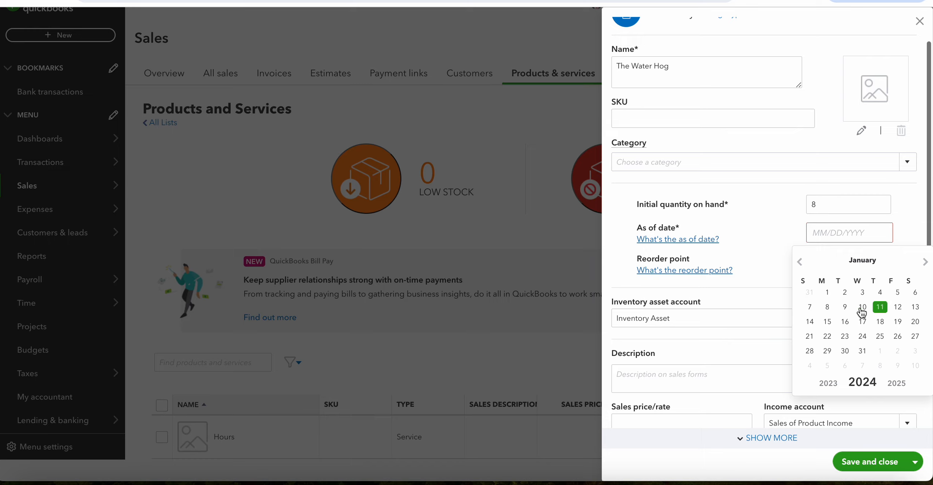
left_click(801, 263)
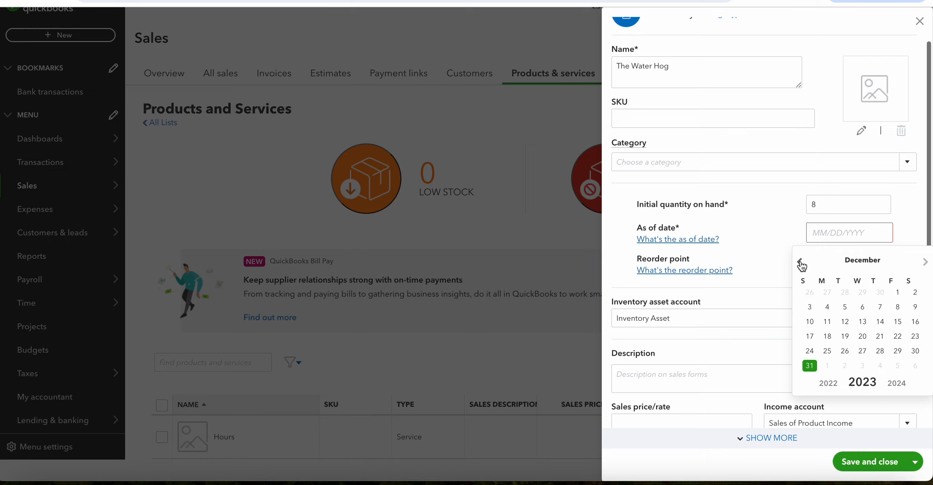
left_click(809, 365)
Select Inventory Asset as the inventory asset account for The Water Hog.
scroll(722, 293, "down", 2)
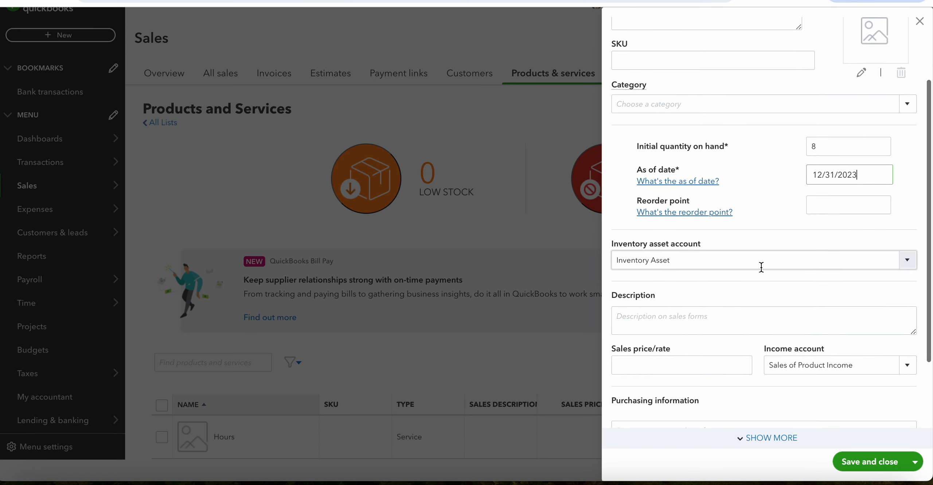
left_click(906, 267)
left_click(665, 304)
Set The Water Hog's sales price to 860 and its income account to Sales.
scroll(785, 297, "down", 2)
left_click(645, 293)
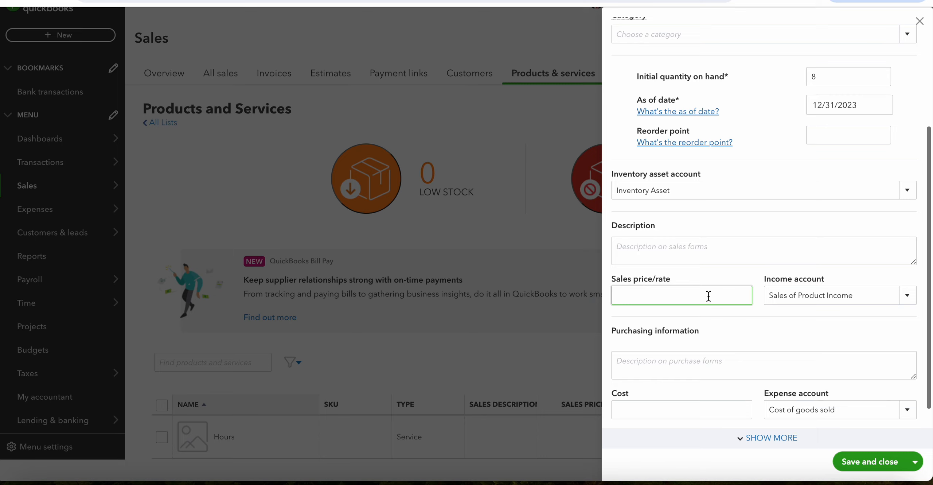
type("860")
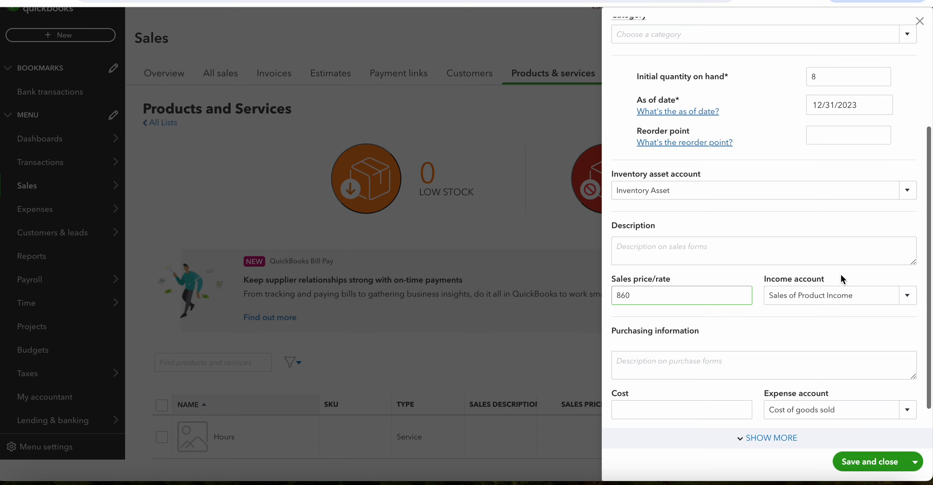
left_click(906, 298)
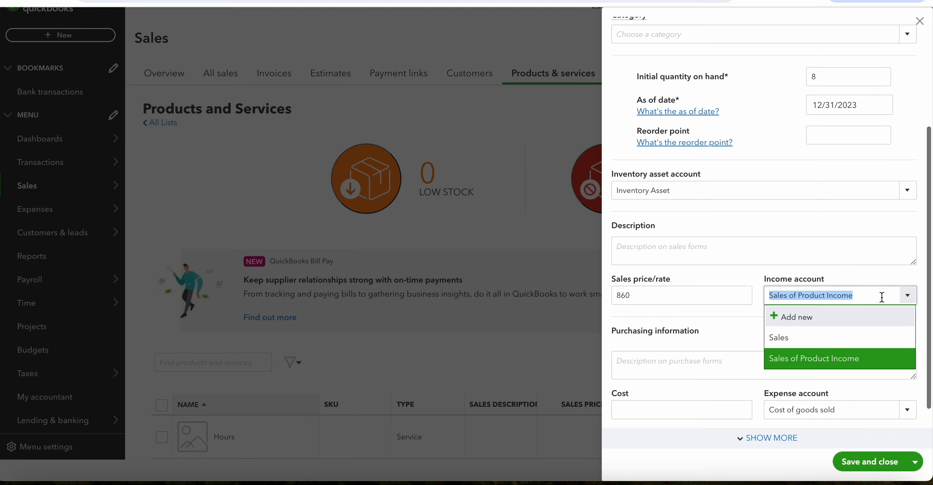
left_click(784, 339)
Set The Water Hog's cost to 500 and select Cost of goods sold as its expense account.
scroll(729, 323, "down", 1)
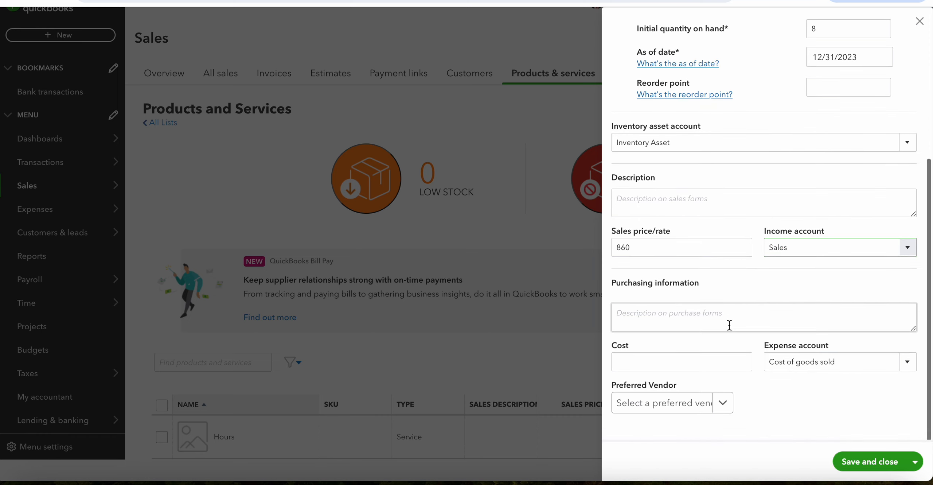
left_click(672, 364)
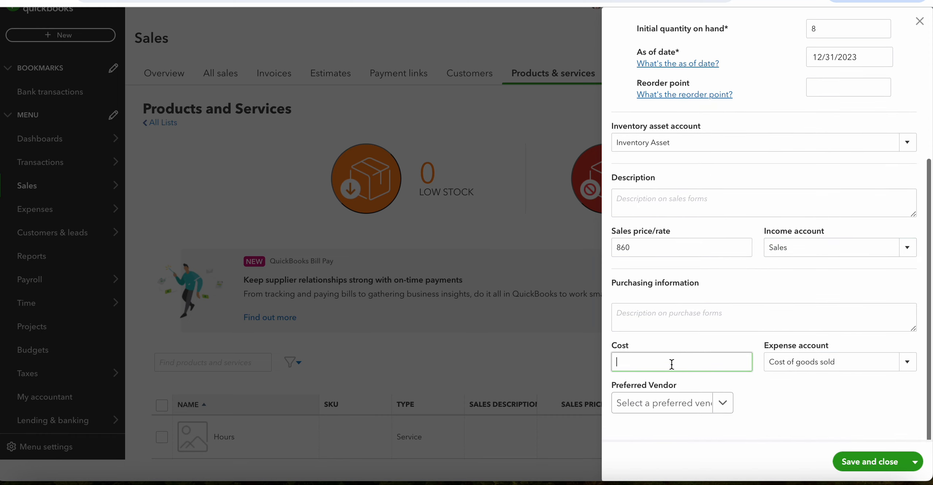
type("500")
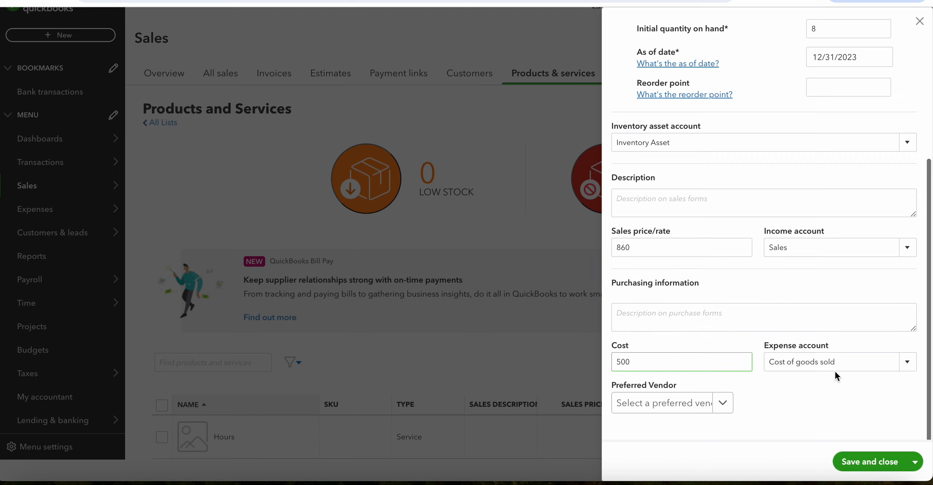
left_click(870, 367)
left_click(909, 365)
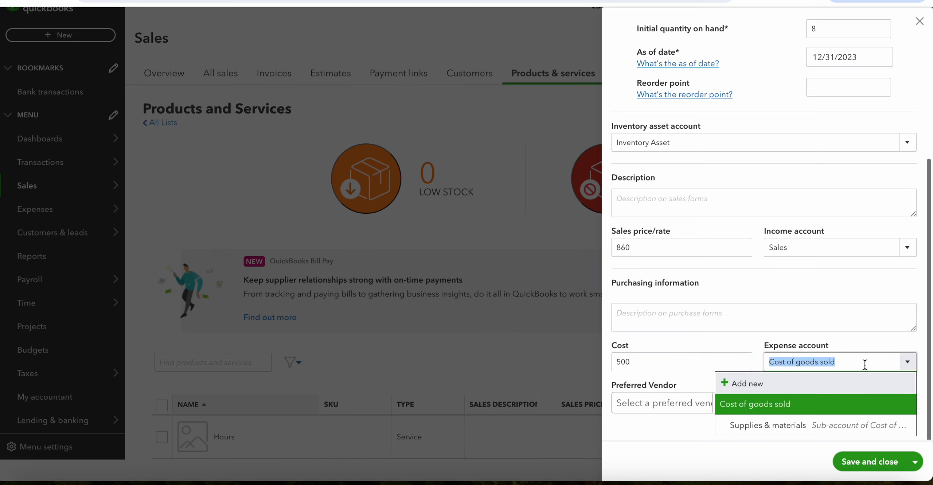
left_click(781, 402)
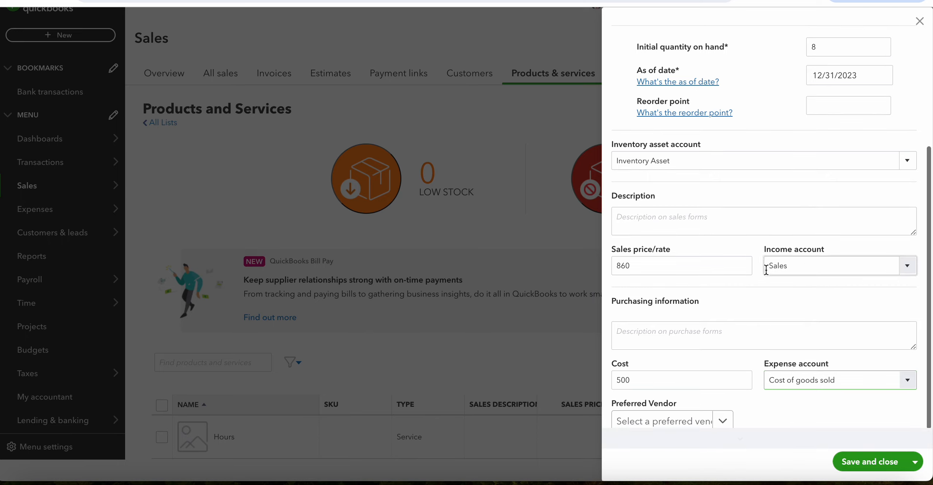
Review The Water Hog's product form from its name and category to its cost and expense account.
scroll(766, 268, "up", 2)
scroll(767, 270, "up", 4)
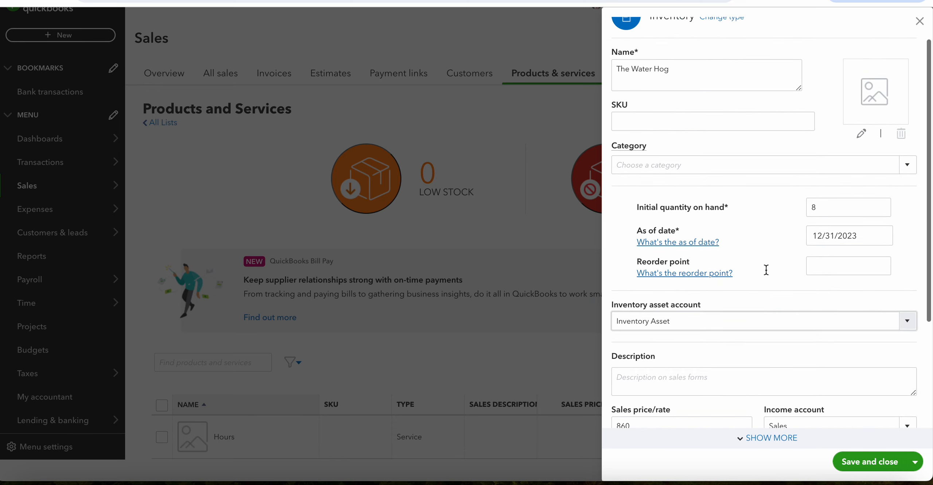
left_click(908, 197)
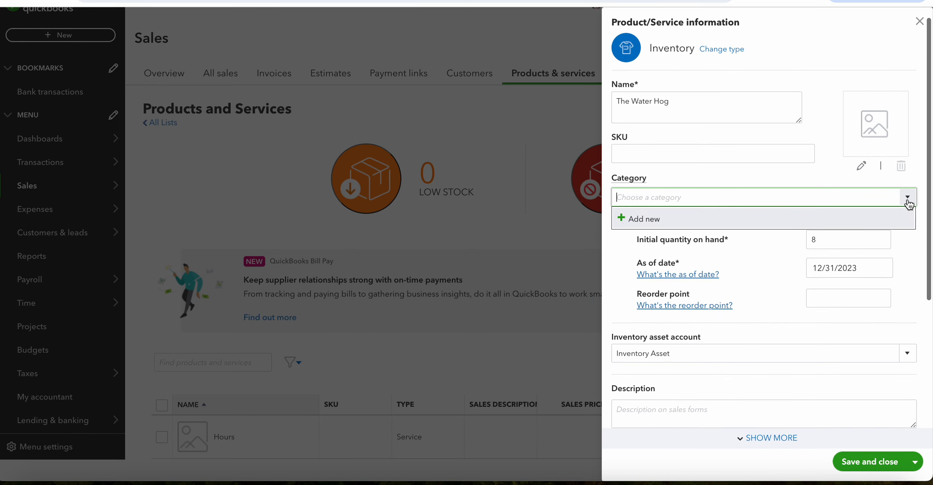
left_click(907, 197)
scroll(741, 177, "down", 1)
scroll(741, 177, "up", 1)
scroll(742, 177, "down", 2)
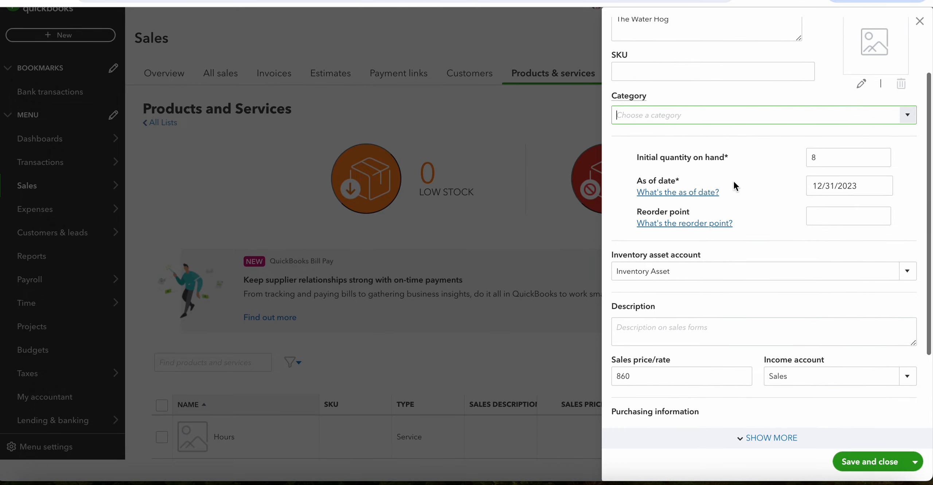
scroll(738, 274, "down", 2)
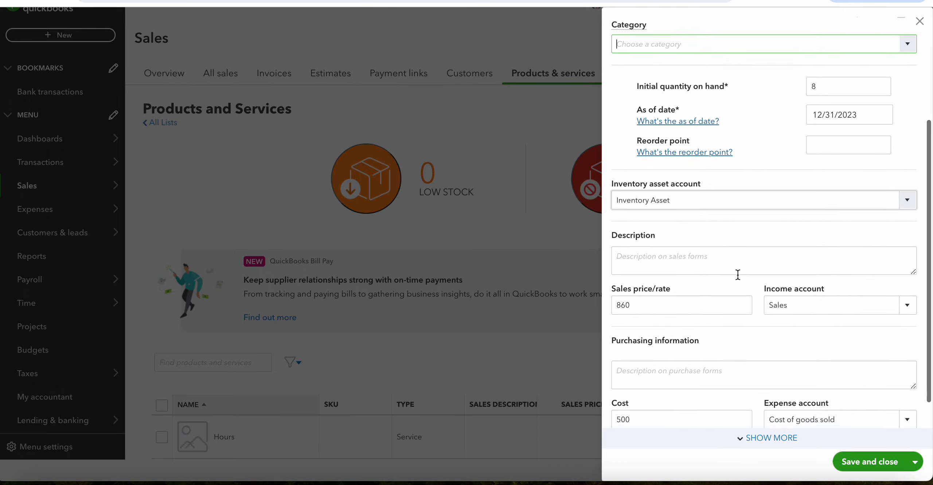
scroll(745, 284, "down", 1)
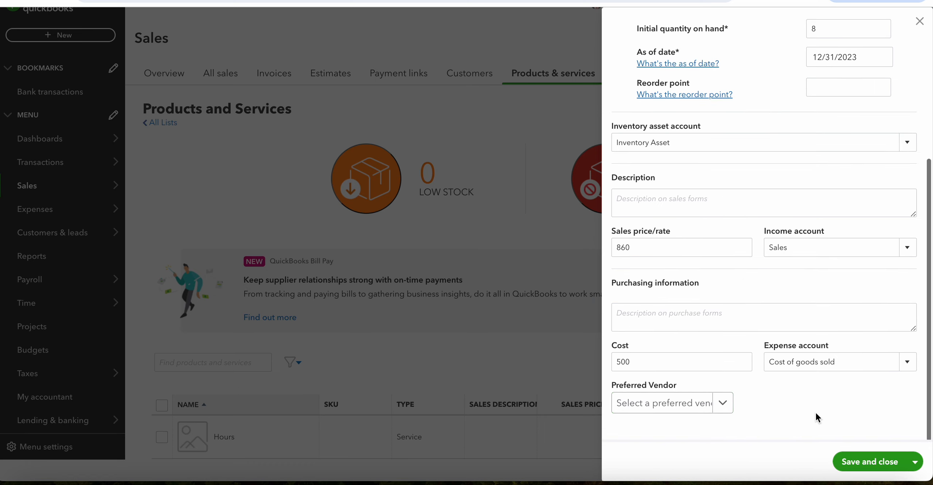
Save The Water Hog and close the blank product form that follows.
left_click(918, 465)
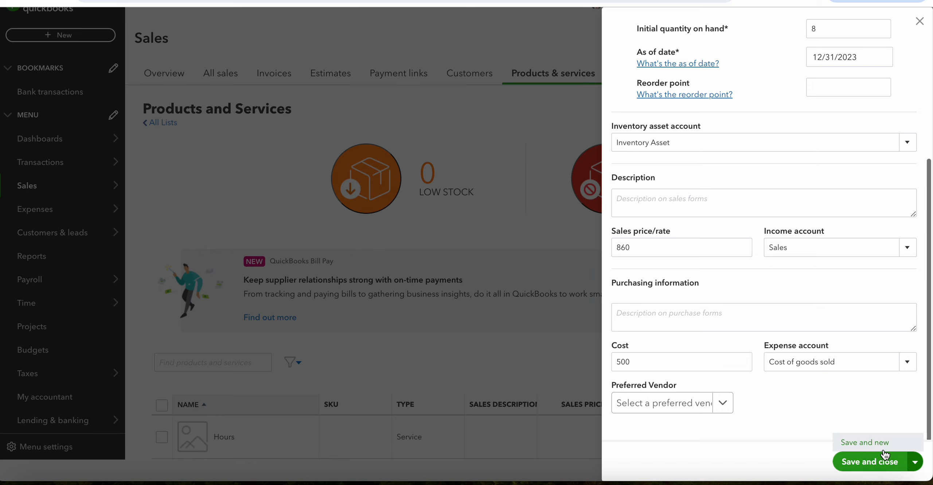
left_click(870, 447)
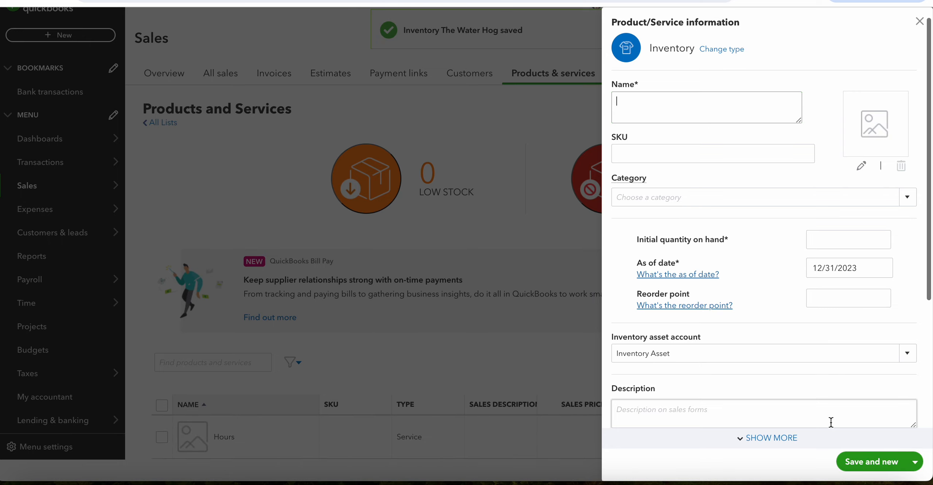
left_click(920, 23)
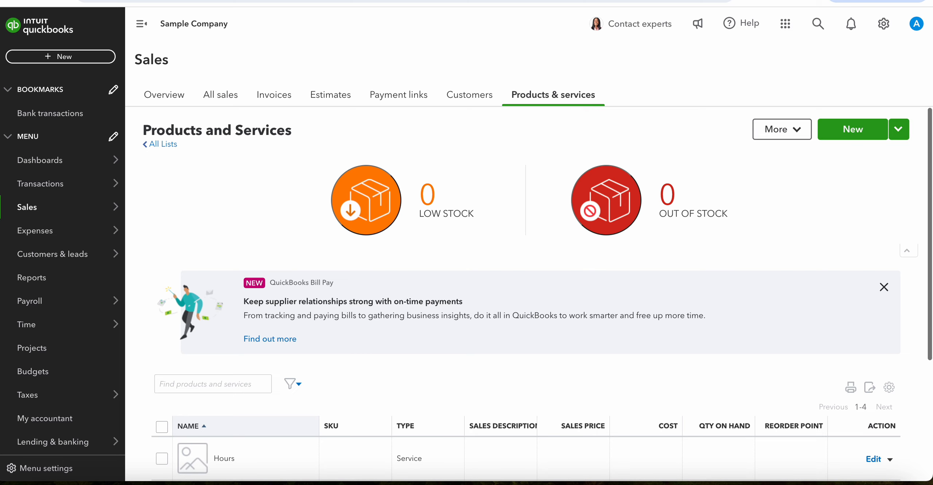
Check the service item instructions in exercise 3b of the eTextbook, and start a new Service item in QuickBooks Online.
key("ctrl+Tab")
scroll(448, 249, "down", 2)
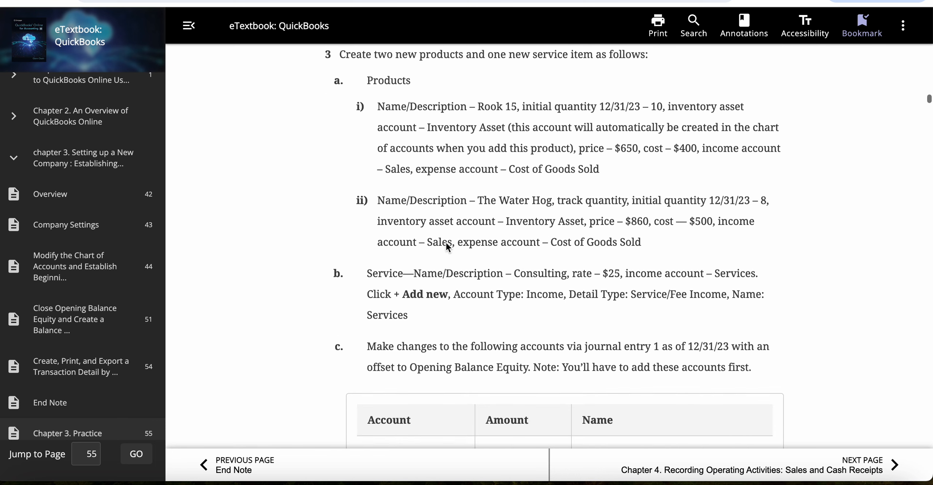
scroll(435, 277, "down", 1)
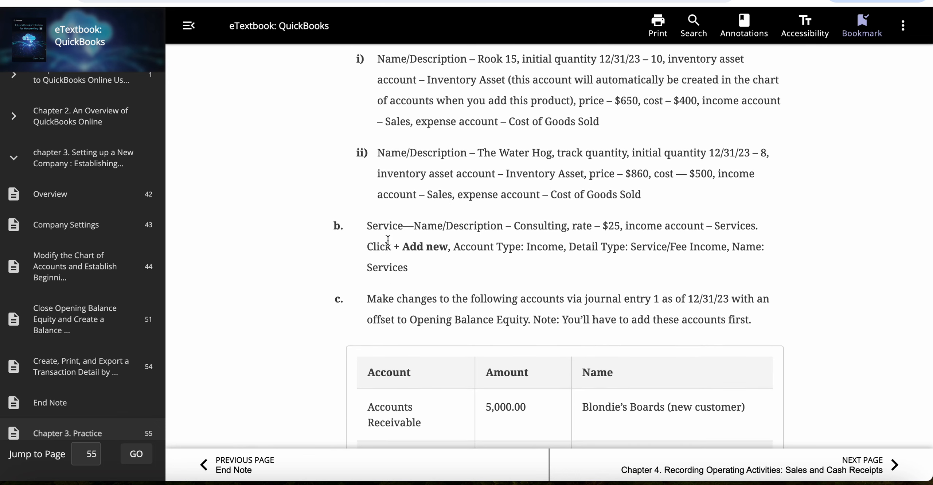
scroll(459, 241, "down", 1)
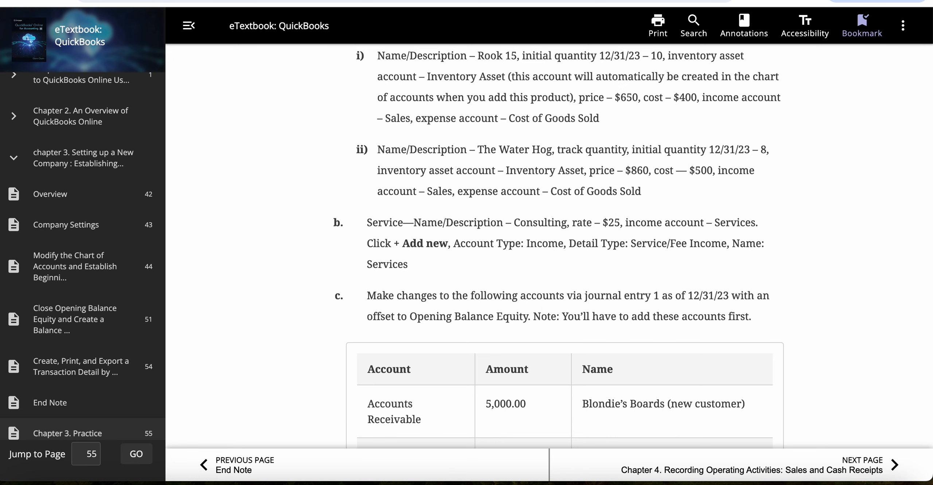
key("ctrl+Tab")
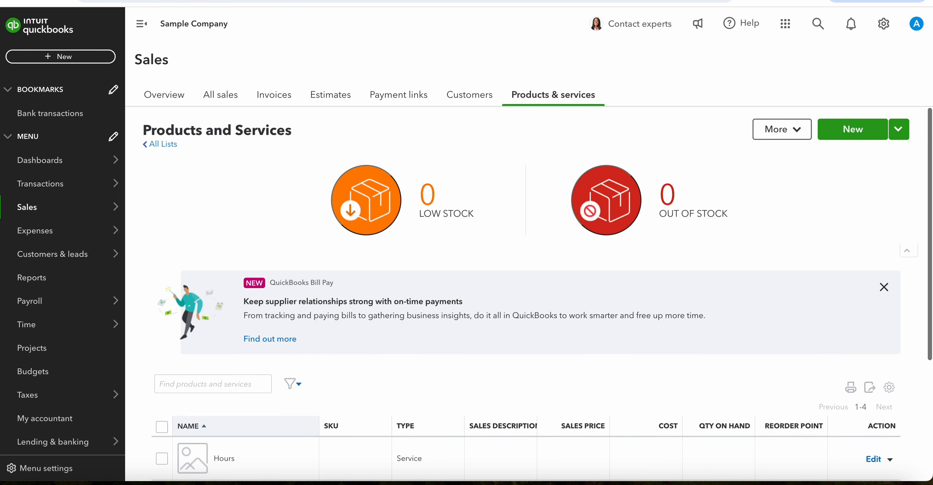
left_click(852, 129)
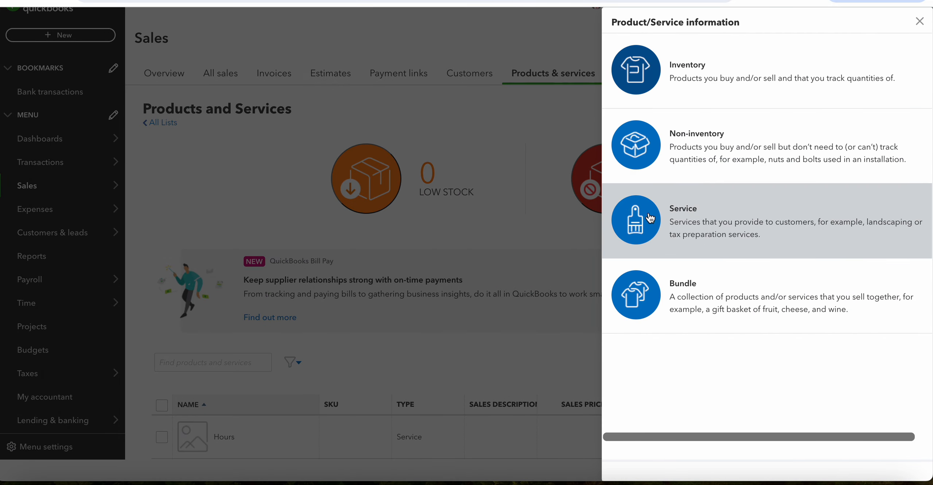
left_click(727, 224)
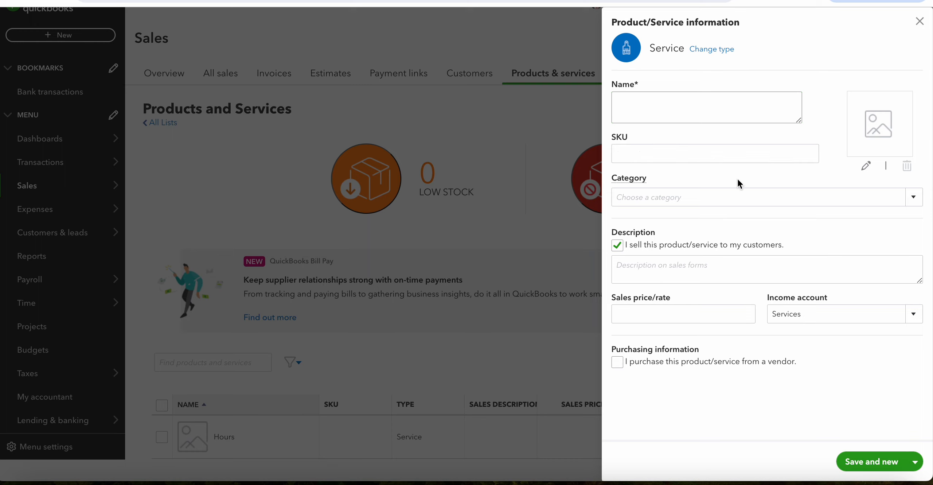
Name the service item Consulting and set its sales price/rate to 25.
type("Cond")
type("sulting")
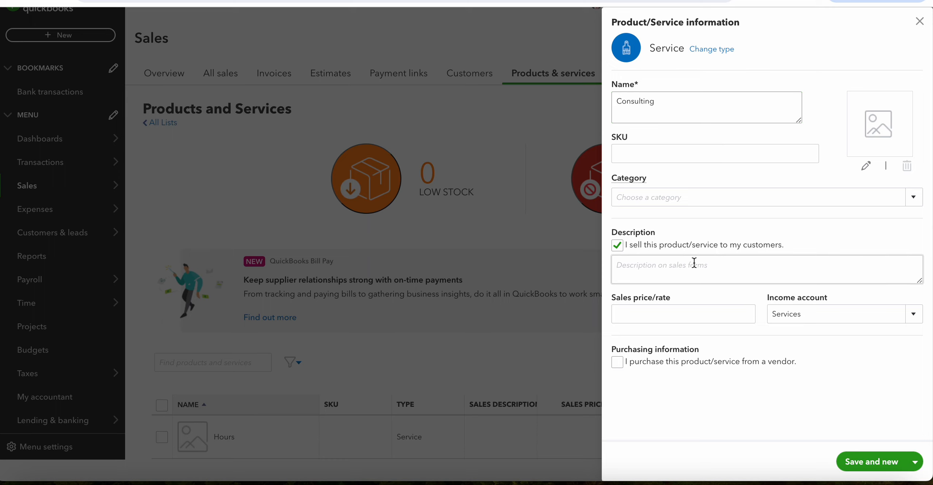
left_click(650, 315)
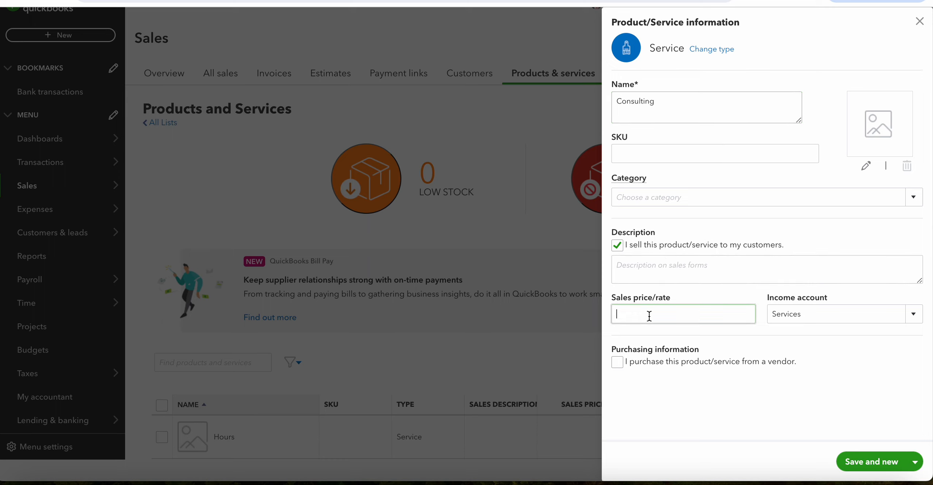
type("25")
Check the eTextbook's income account instruction, select Services as Consulting's income account, and save and close the item.
key("ctrl+Tab")
scroll(386, 228, "down", 1)
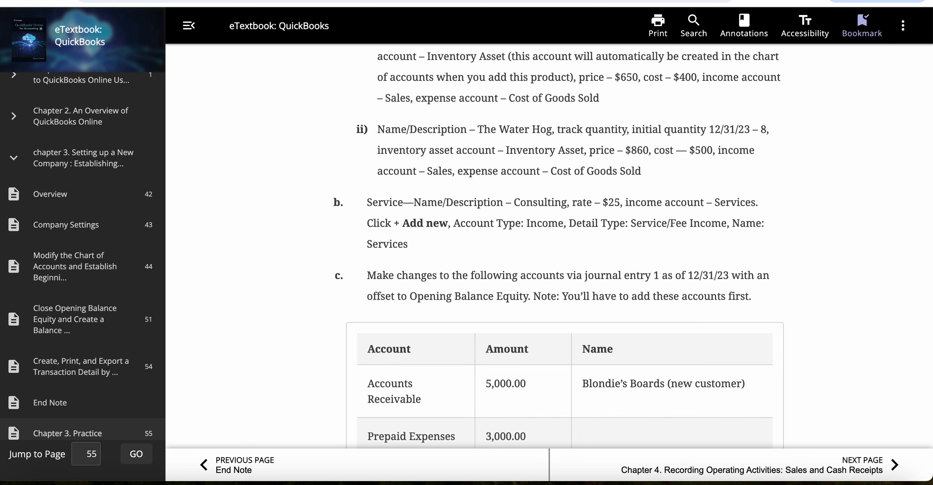
key("ctrl+Tab")
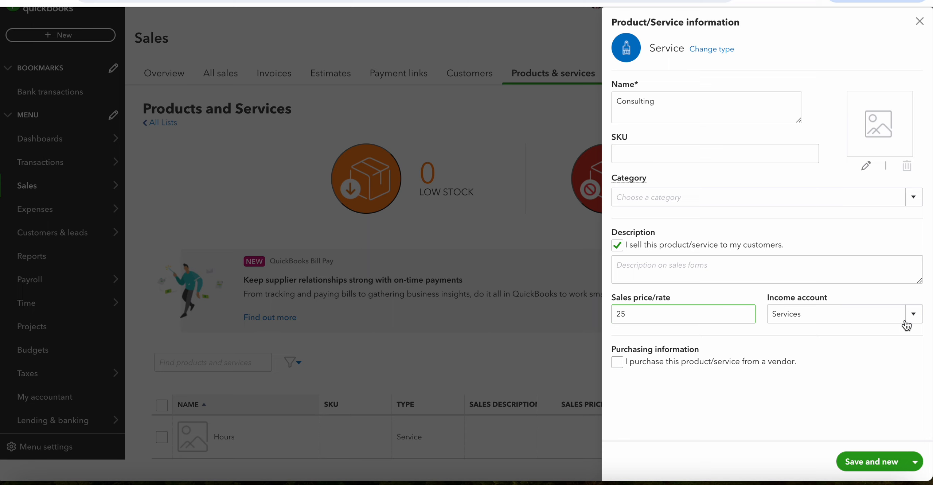
left_click(914, 315)
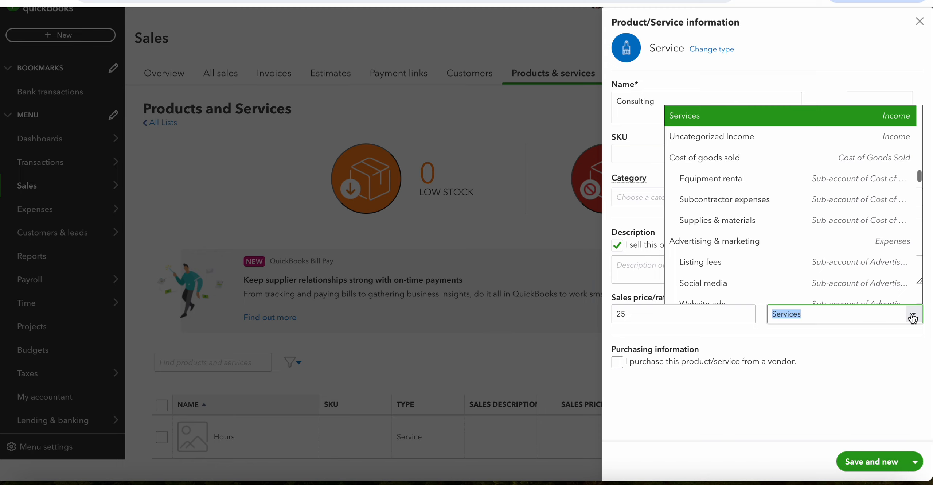
left_click(709, 117)
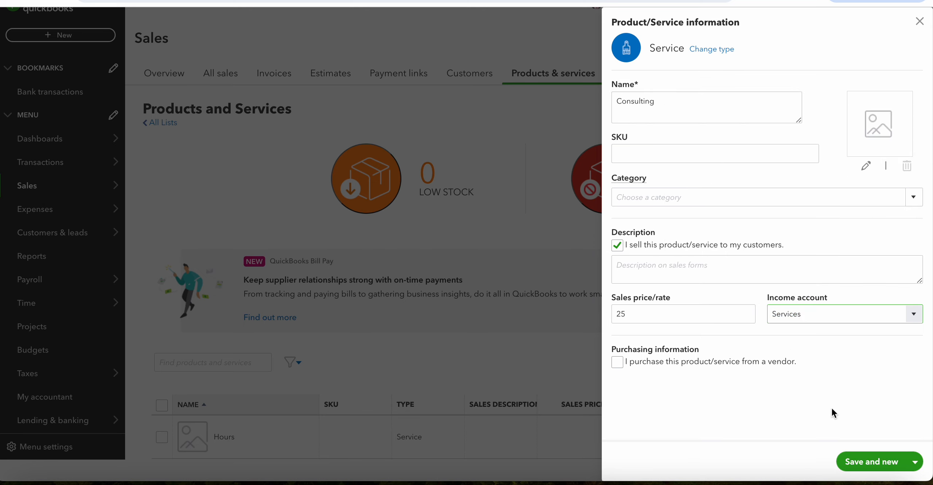
left_click(915, 466)
left_click(877, 442)
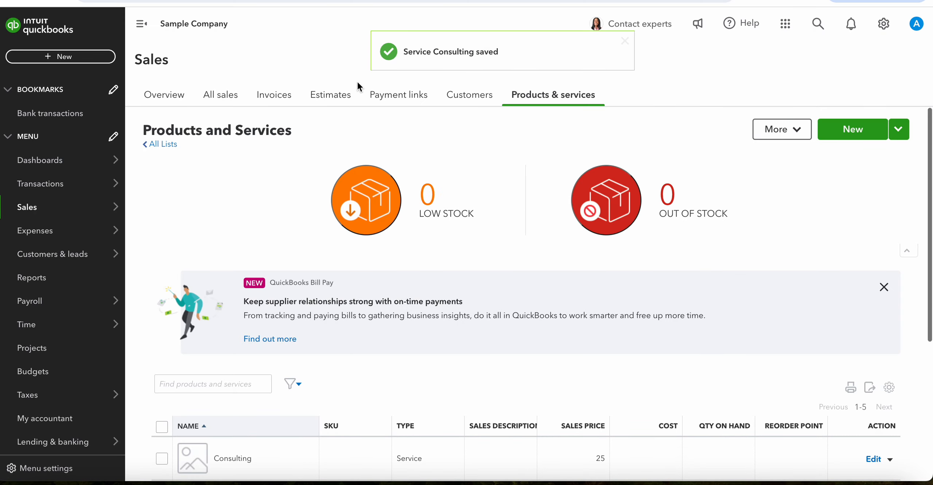
Switch to the eTextbook and examine exercise 3c's table of accounts, amounts and names for journal entry 1.
left_click(361, 0)
scroll(411, 353, "down", 4)
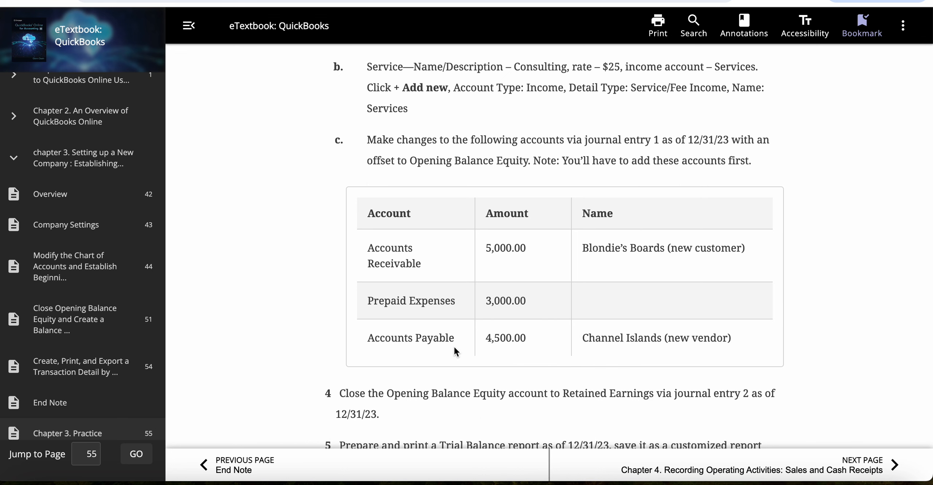
scroll(448, 257, "down", 1)
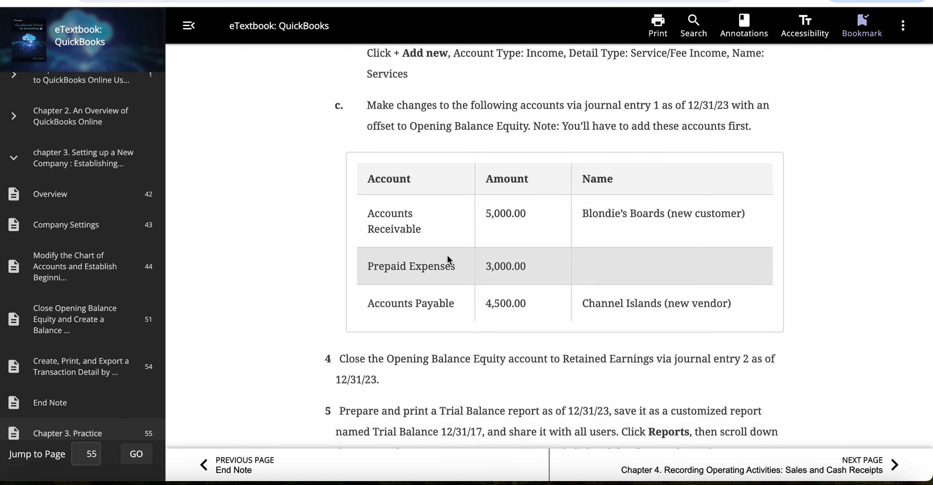